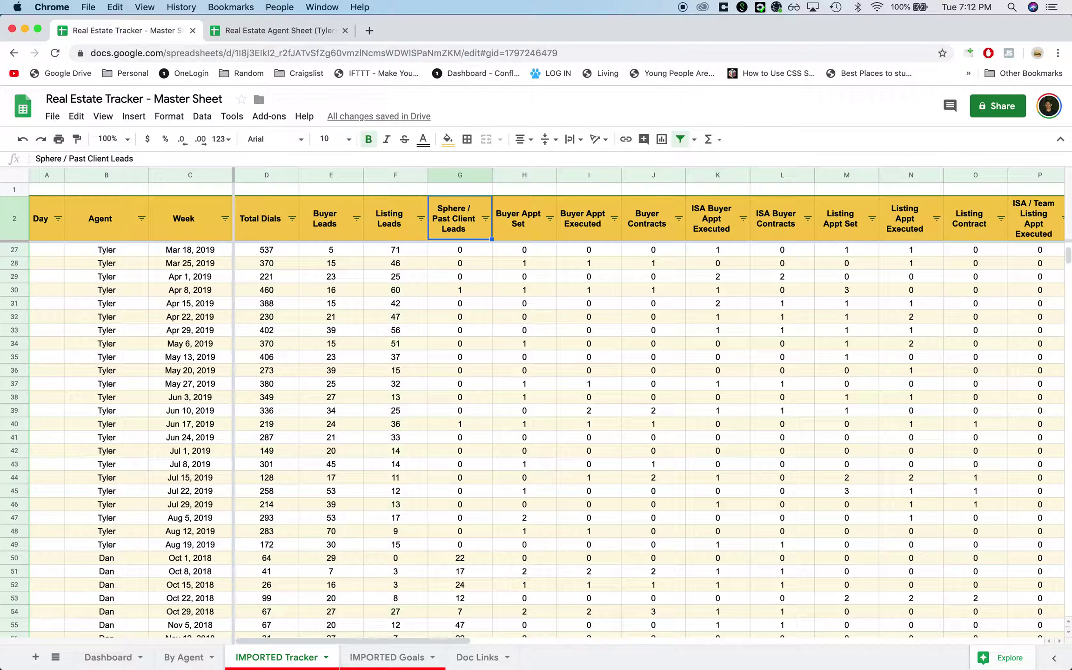
Step: Clear the agent names in cells A18 to A21 of the Doc Links sheet
{"action": "left_click", "coordinate": [184, 657]}
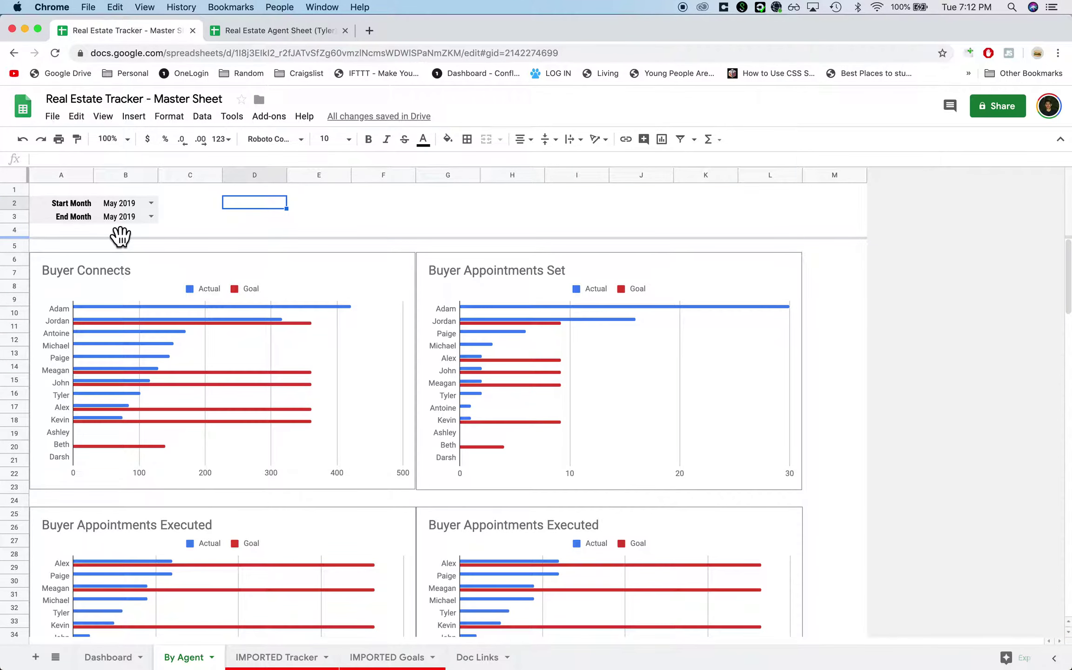
{"action": "left_click", "coordinate": [458, 657]}
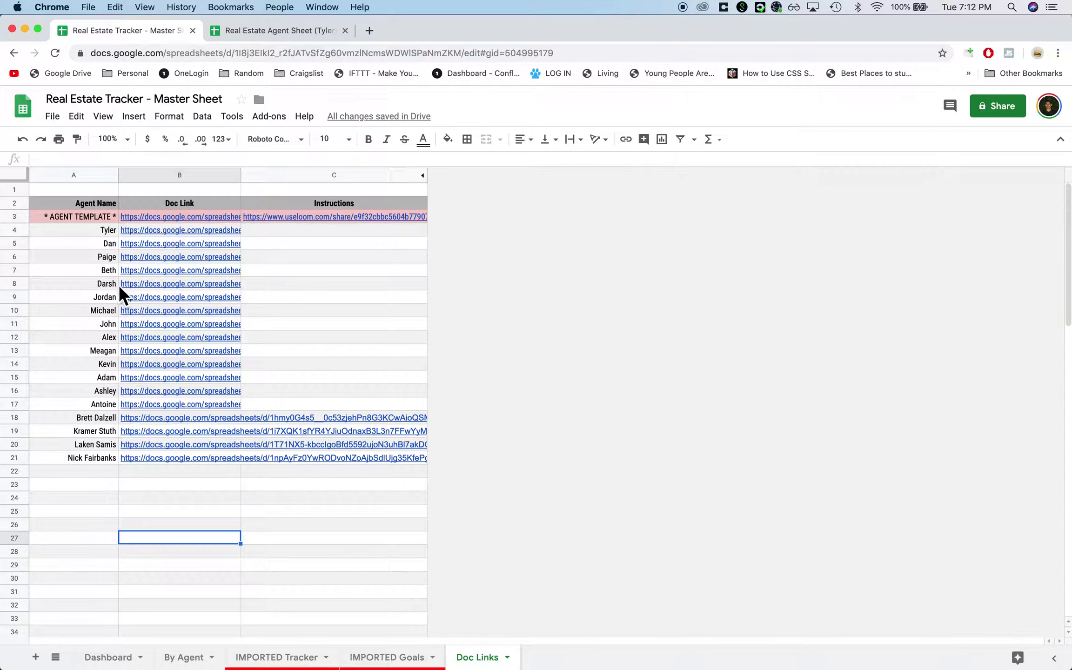
{"action": "left_click_drag", "start_coordinate": [88, 385], "coordinate": [97, 467]}
{"action": "left_click_drag", "start_coordinate": [95, 418], "coordinate": [99, 459]}
{"action": "key", "text": "Delete"}
{"action": "left_click", "coordinate": [99, 280]}
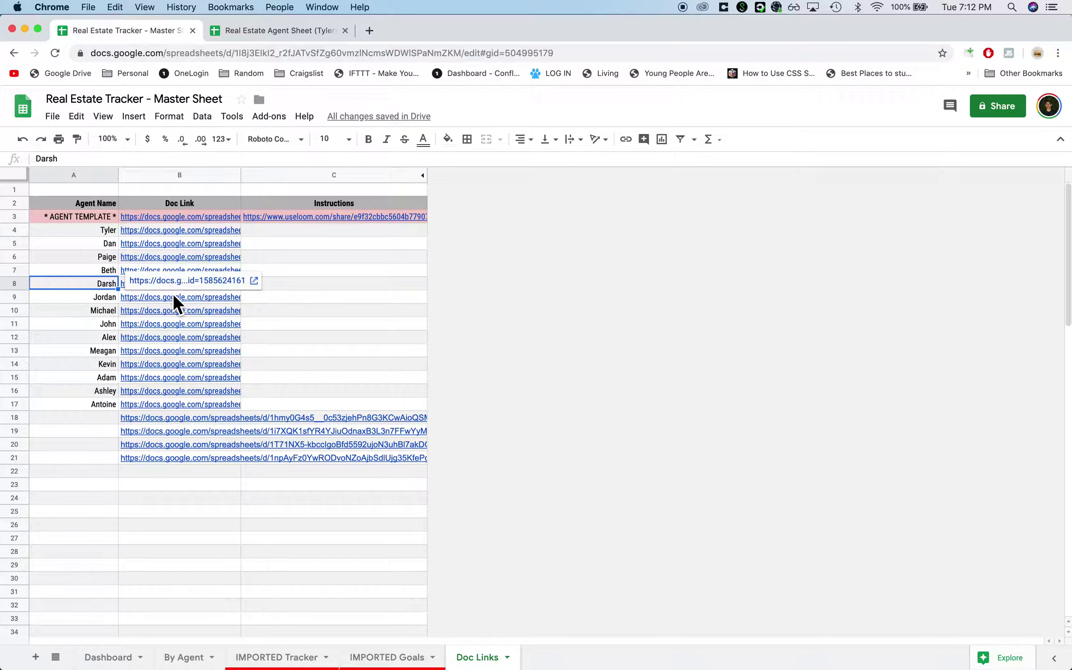
{"action": "left_click", "coordinate": [282, 272]}
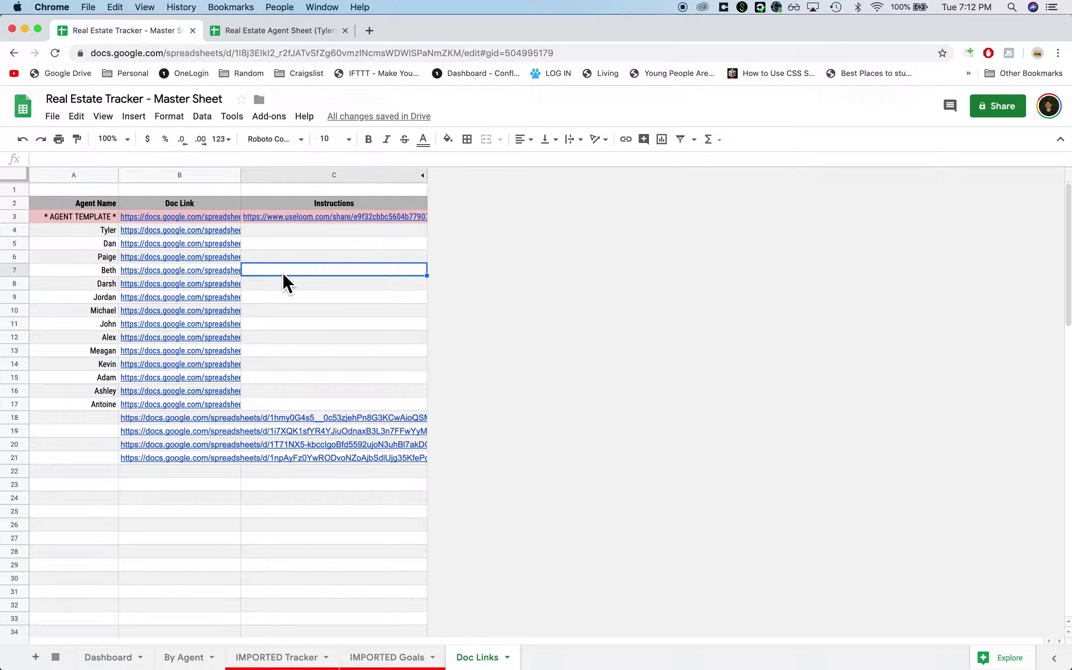
Step: Switch to the individual agent spreadsheet and review its Tracker columns from Week and Total Dials through Buyer Appt Executed for Oct 1, 2018
{"action": "key", "text": "ctrl+Tab"}
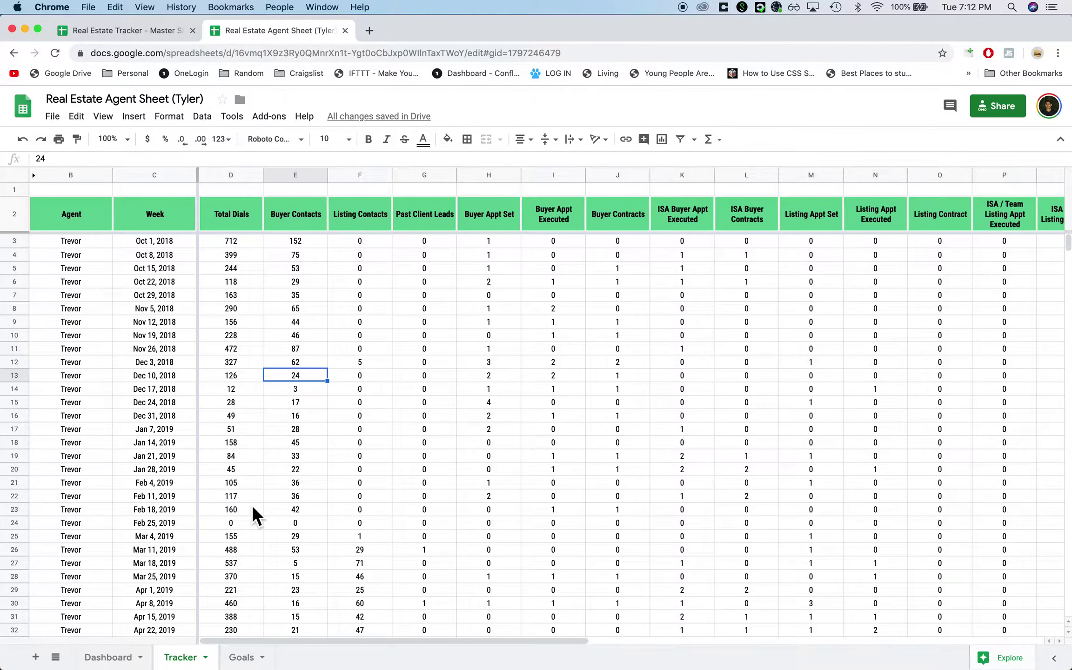
{"action": "scroll", "coordinate": [228, 447], "scroll_direction": "down", "scroll_amount": 6}
{"action": "scroll", "coordinate": [228, 446], "scroll_direction": "right", "scroll_amount": 3}
{"action": "scroll", "coordinate": [200, 340], "scroll_direction": "up", "scroll_amount": 6}
{"action": "scroll", "coordinate": [191, 288], "scroll_direction": "left", "scroll_amount": 3}
{"action": "left_click", "coordinate": [157, 246]}
{"action": "left_click", "coordinate": [211, 246]}
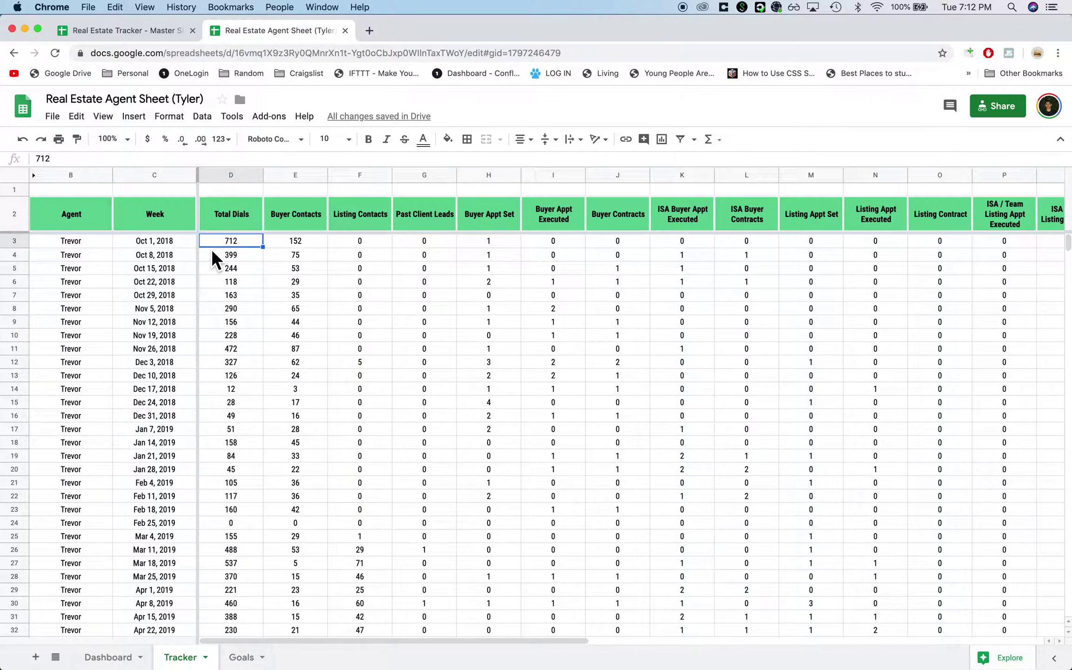
{"action": "left_click", "coordinate": [295, 246]}
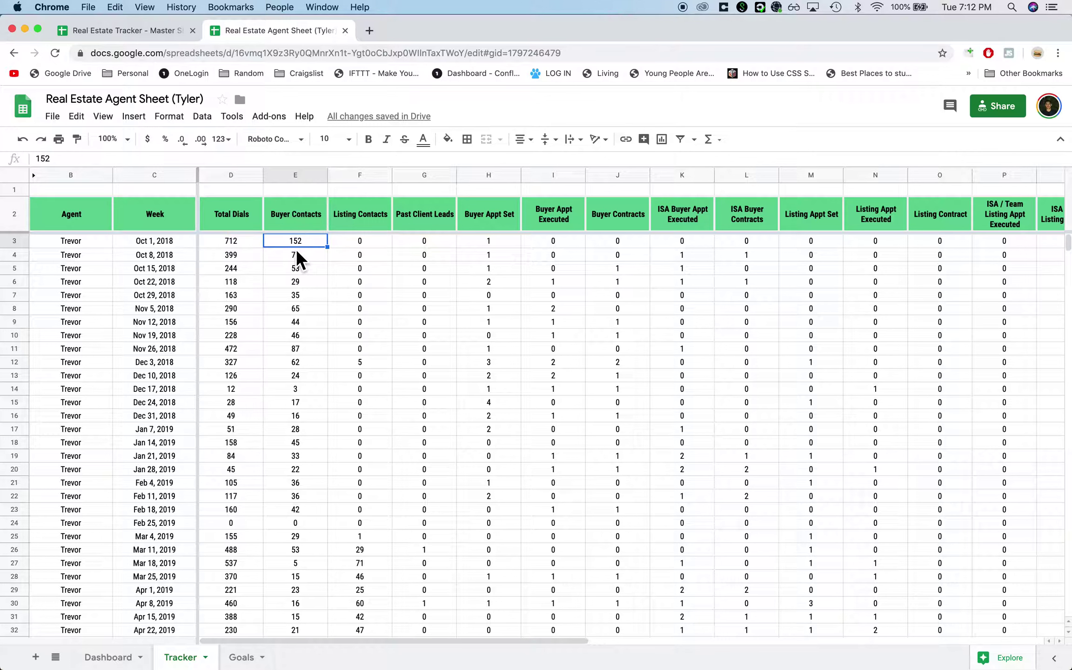
{"action": "key", "text": "Right"}
{"action": "key", "text": "Right"}
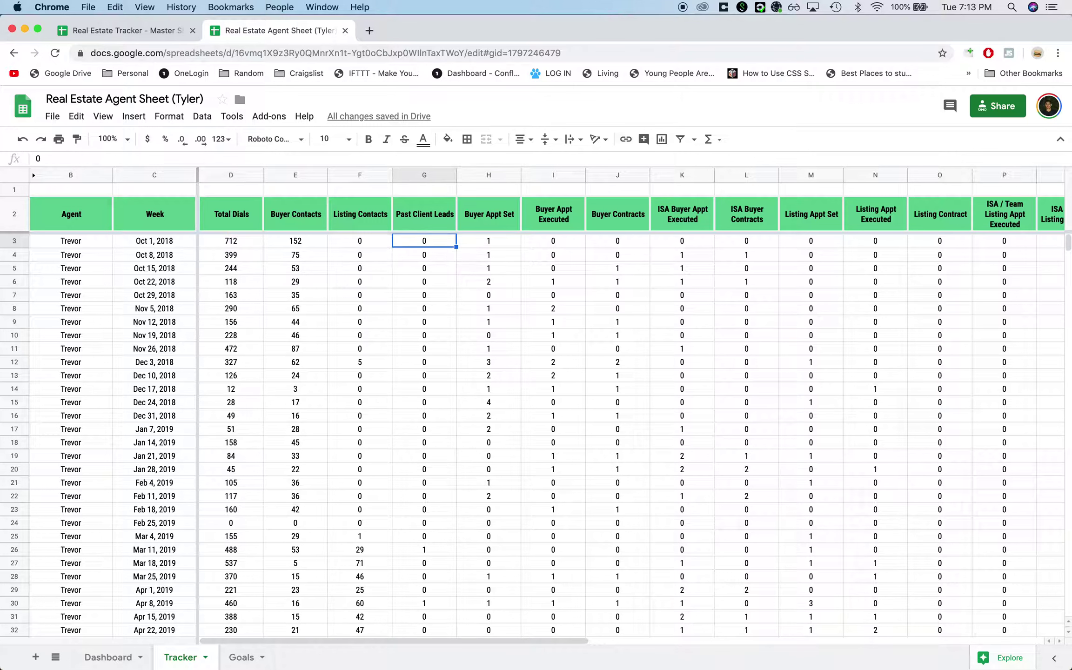
{"action": "key", "text": "Right"}
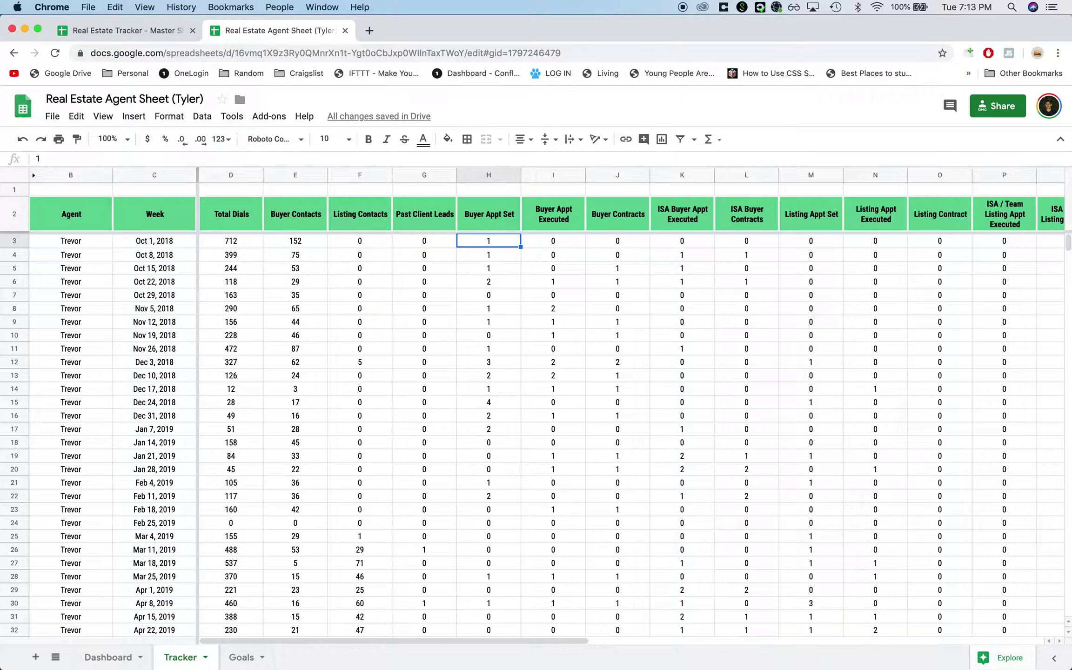
{"action": "key", "text": "Right"}
Step: Review the remaining Tracker columns, from listing appointments through closings and door knock leads, and return to the first columns
{"action": "scroll", "coordinate": [631, 435], "scroll_direction": "right", "scroll_amount": 8}
{"action": "scroll", "coordinate": [631, 435], "scroll_direction": "right", "scroll_amount": 1}
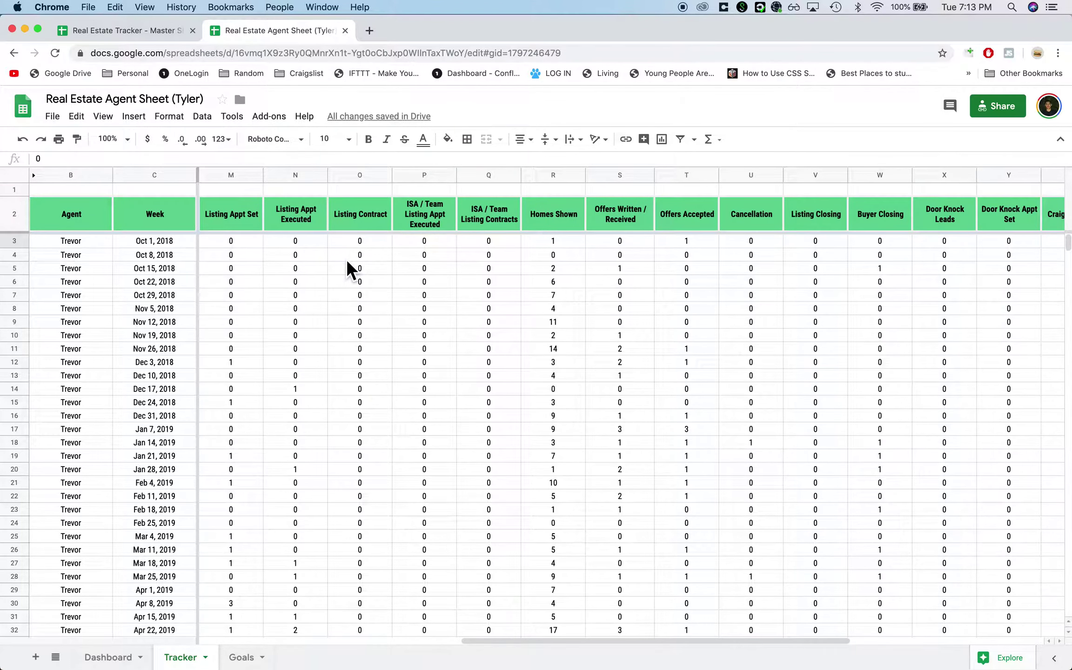
{"action": "scroll", "coordinate": [346, 265], "scroll_direction": "right", "scroll_amount": 3}
{"action": "scroll", "coordinate": [192, 275], "scroll_direction": "left", "scroll_amount": 12}
{"action": "scroll", "coordinate": [192, 275], "scroll_direction": "down", "scroll_amount": 5}
{"action": "scroll", "coordinate": [192, 276], "scroll_direction": "up", "scroll_amount": 5}
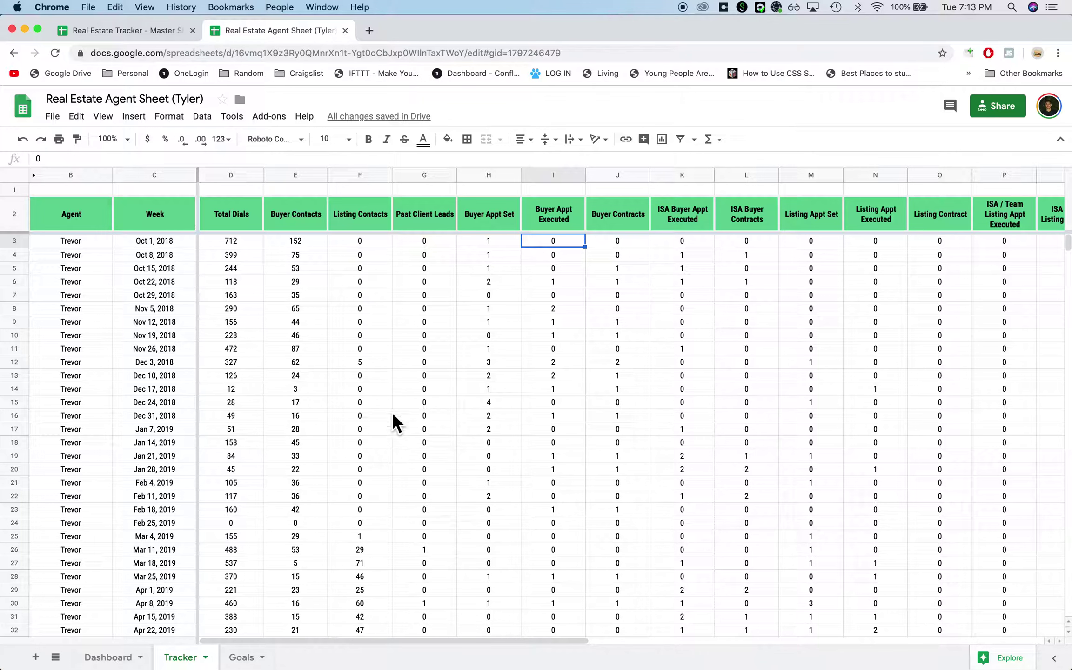
Step: Return to the master spreadsheet and view its IMPORTED Tracker sheet and the Dashboard's monthly actuals table
{"action": "key", "text": "ctrl+shift+Tab"}
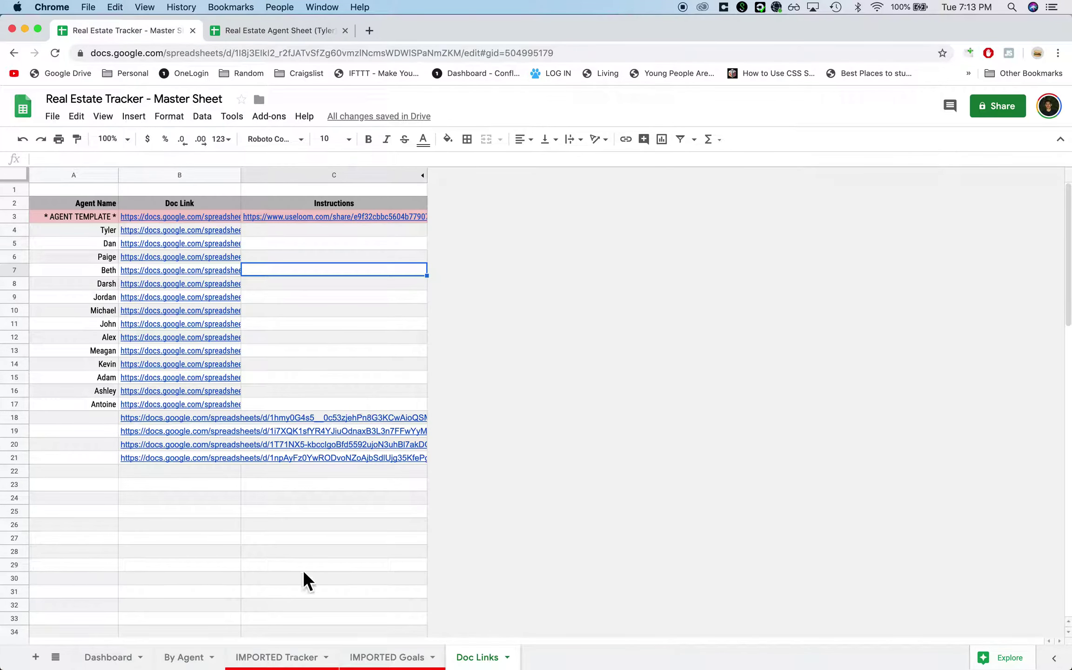
{"action": "left_click", "coordinate": [263, 654]}
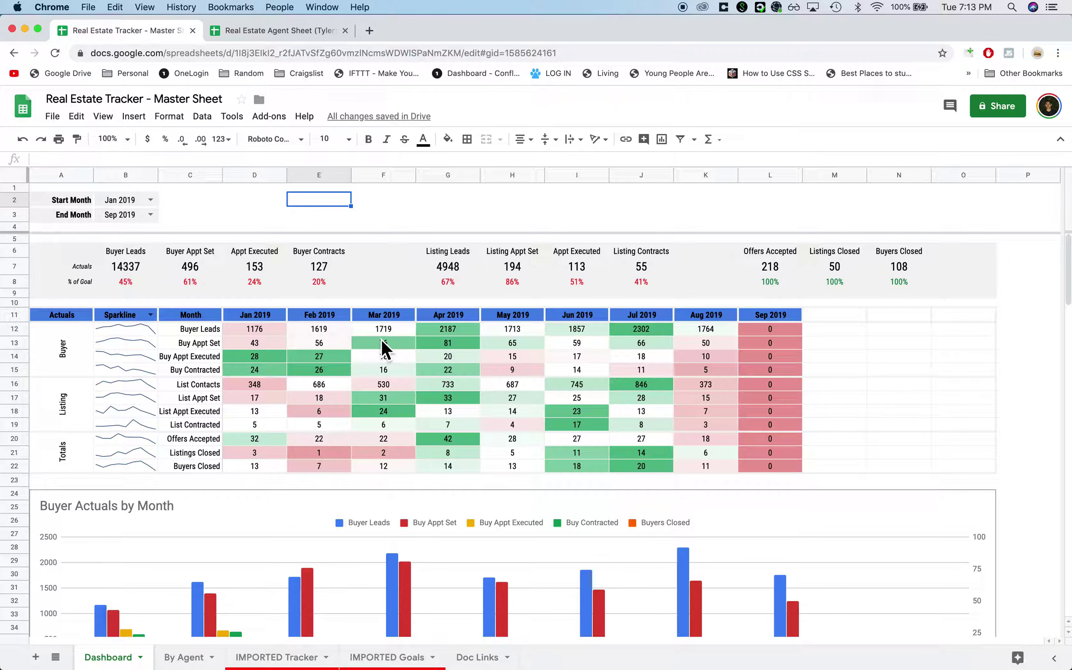
{"action": "left_click", "coordinate": [379, 355]}
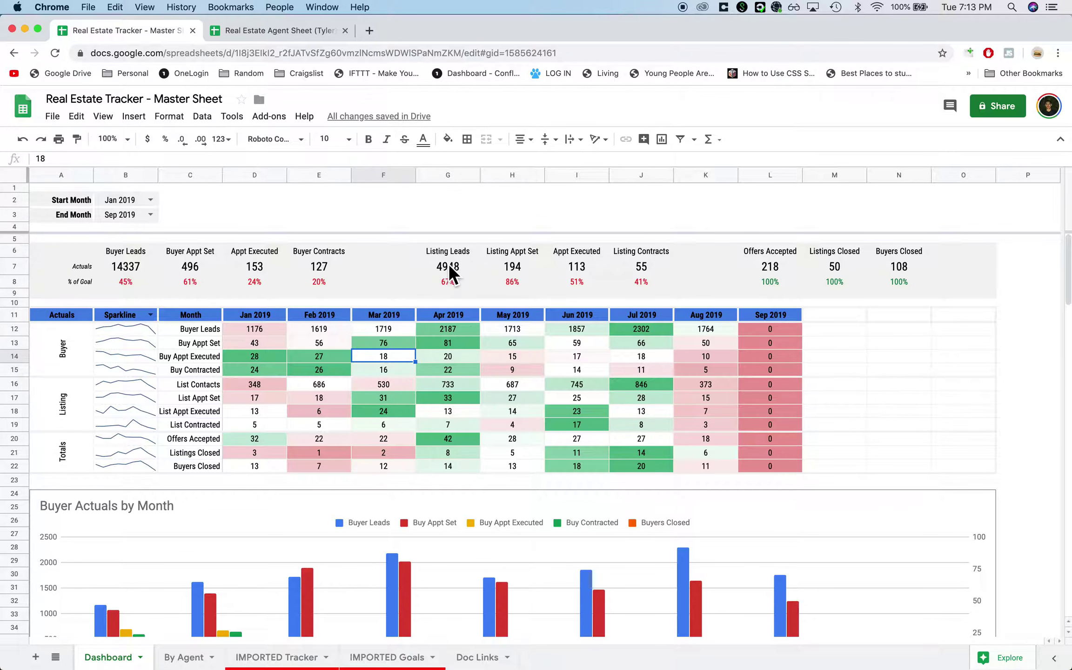
{"action": "left_click", "coordinate": [457, 216]}
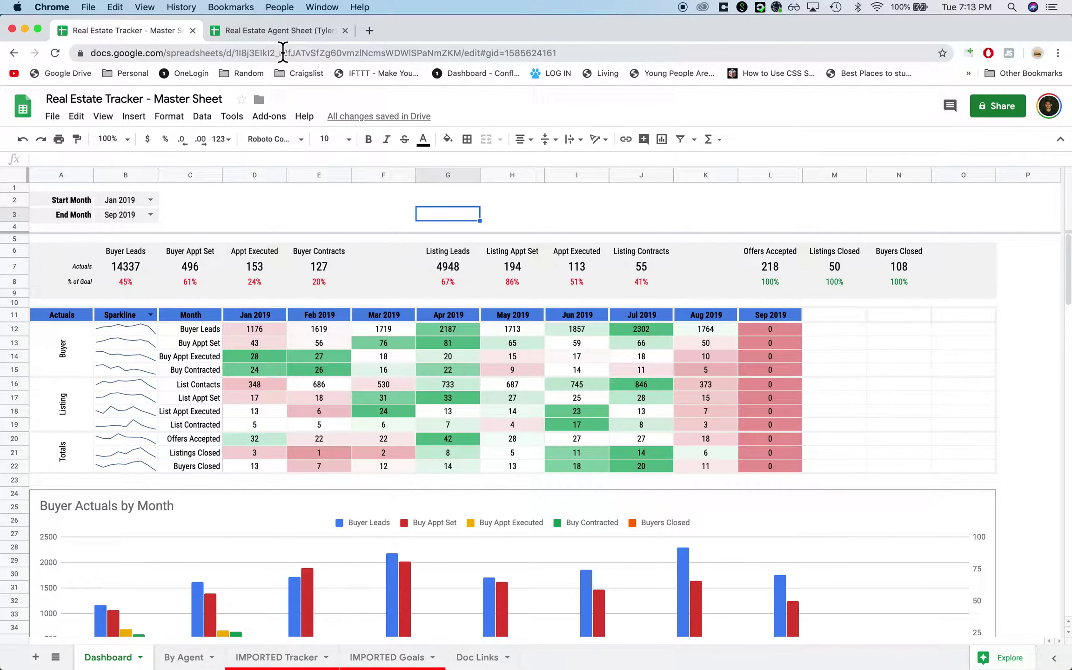
Step: Examine the agent spreadsheet's Goals sheet, covering the monthly targets for Buyer Leads, Buyer Appt Set and Buyer Appt Executed
{"action": "left_click", "coordinate": [287, 38]}
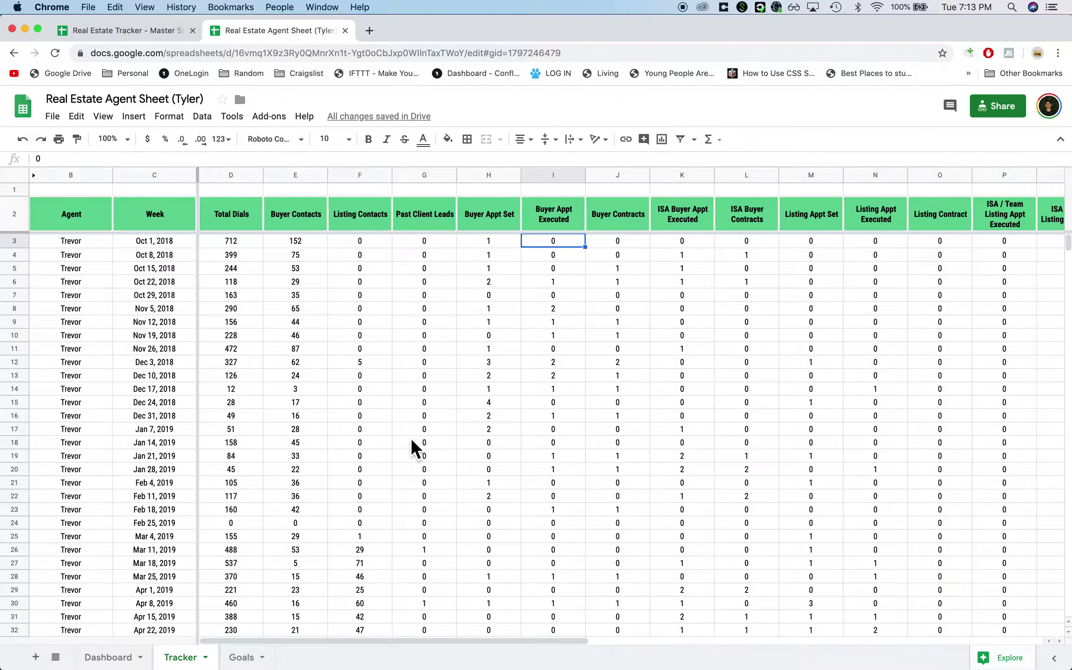
{"action": "left_click", "coordinate": [241, 655]}
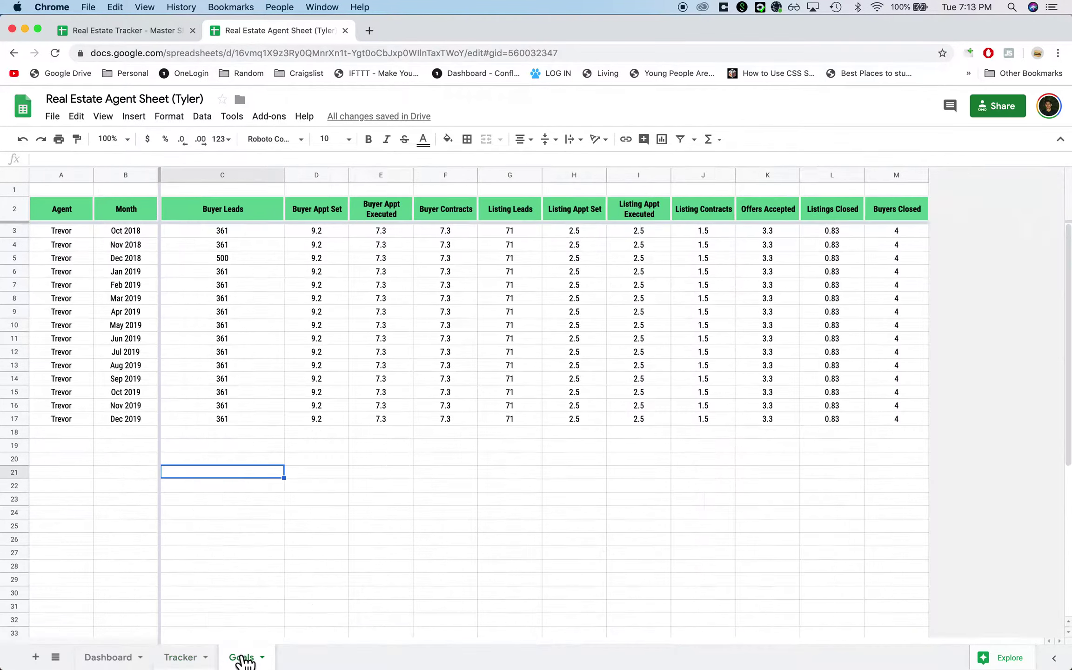
{"action": "left_click", "coordinate": [183, 235]}
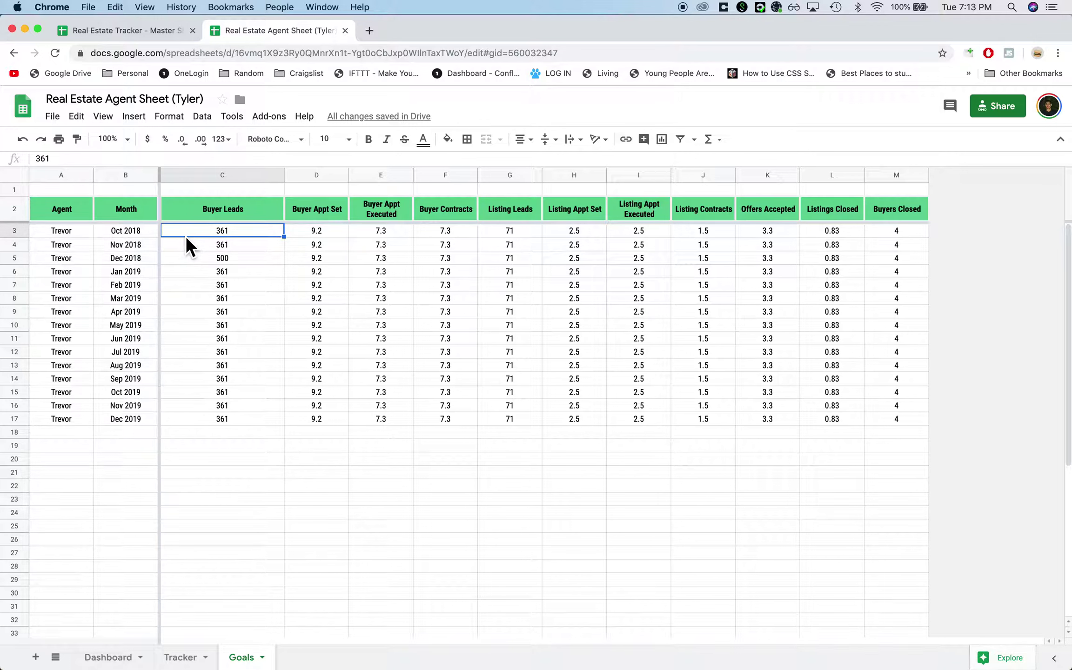
{"action": "left_click_drag", "start_coordinate": [185, 236], "coordinate": [186, 244]}
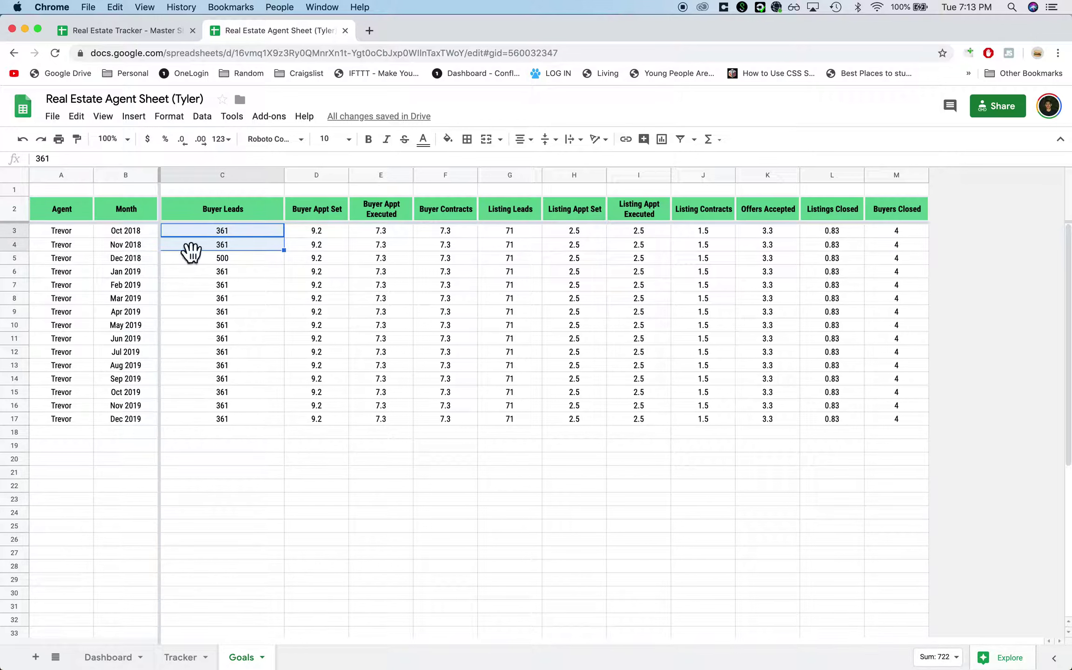
{"action": "left_click", "coordinate": [196, 258]}
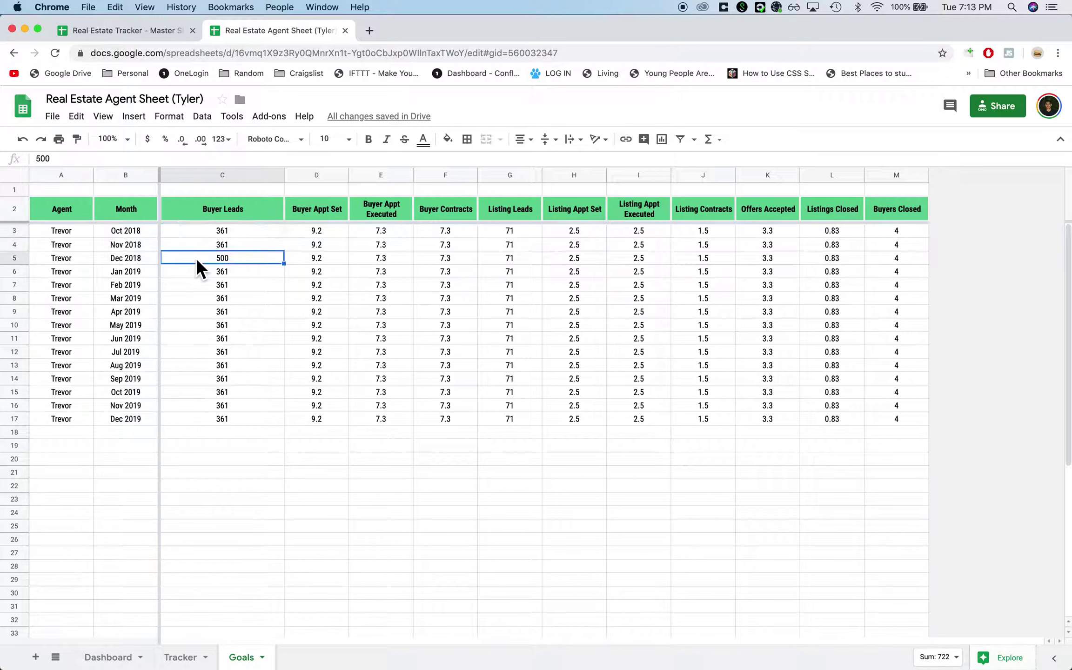
{"action": "left_click", "coordinate": [319, 230]}
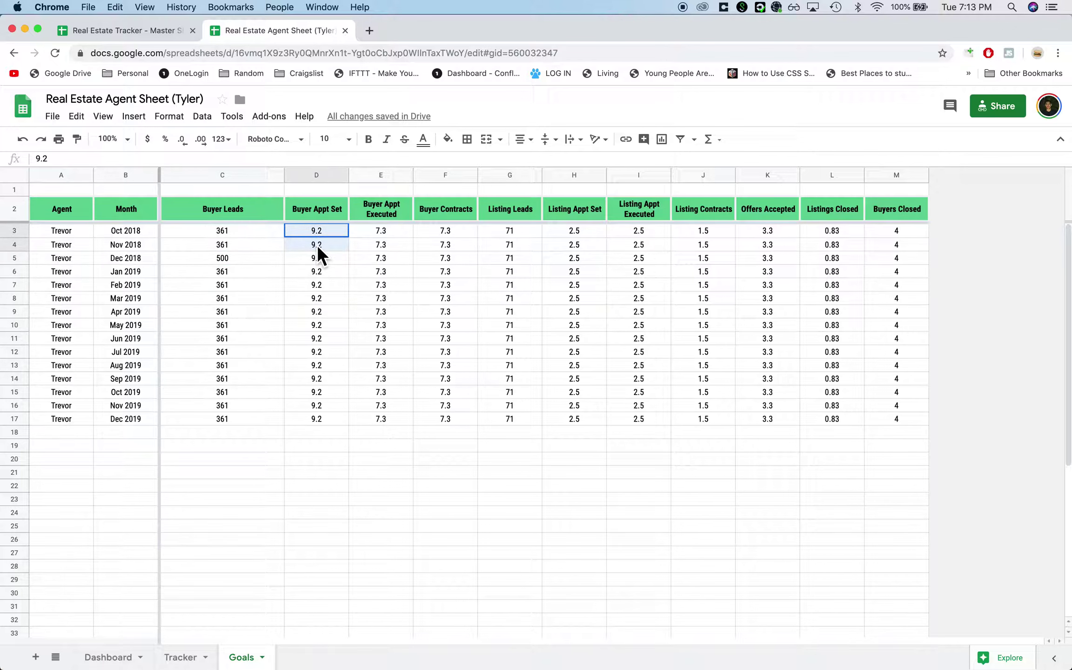
{"action": "left_click", "coordinate": [382, 232]}
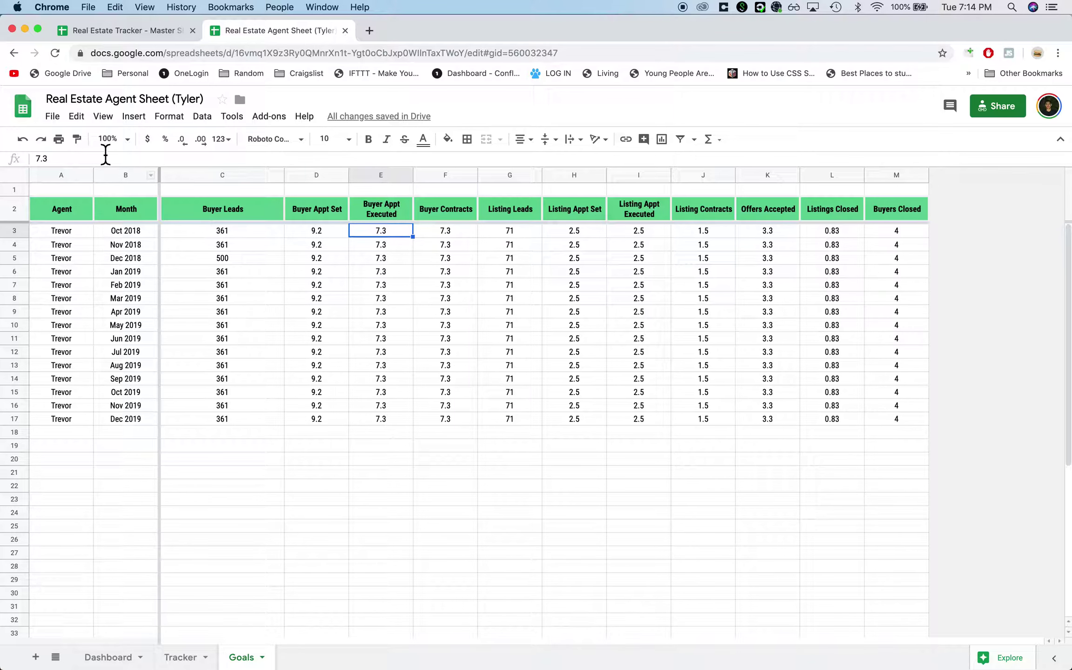
Step: Examine the master Dashboard's summary of actuals and percent of goal, along with its start and end month selectors
{"action": "left_click", "coordinate": [123, 32]}
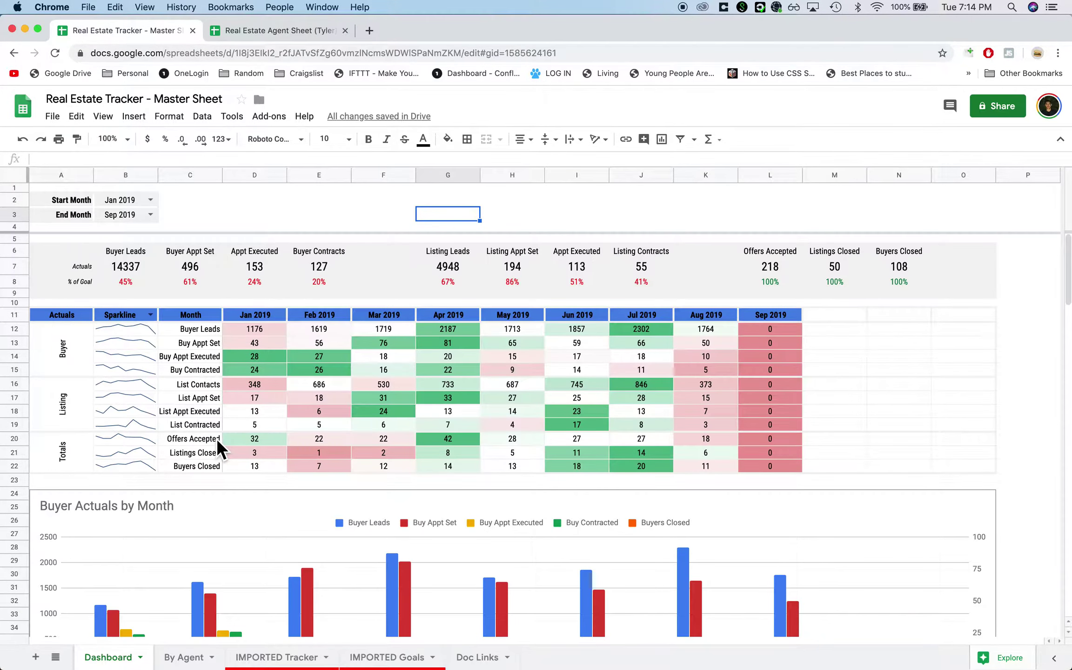
{"action": "scroll", "coordinate": [216, 438], "scroll_direction": "down", "scroll_amount": 5}
{"action": "scroll", "coordinate": [215, 437], "scroll_direction": "up", "scroll_amount": 5}
{"action": "left_click", "coordinate": [136, 287]}
{"action": "left_click", "coordinate": [195, 284]}
{"action": "left_click", "coordinate": [122, 292]}
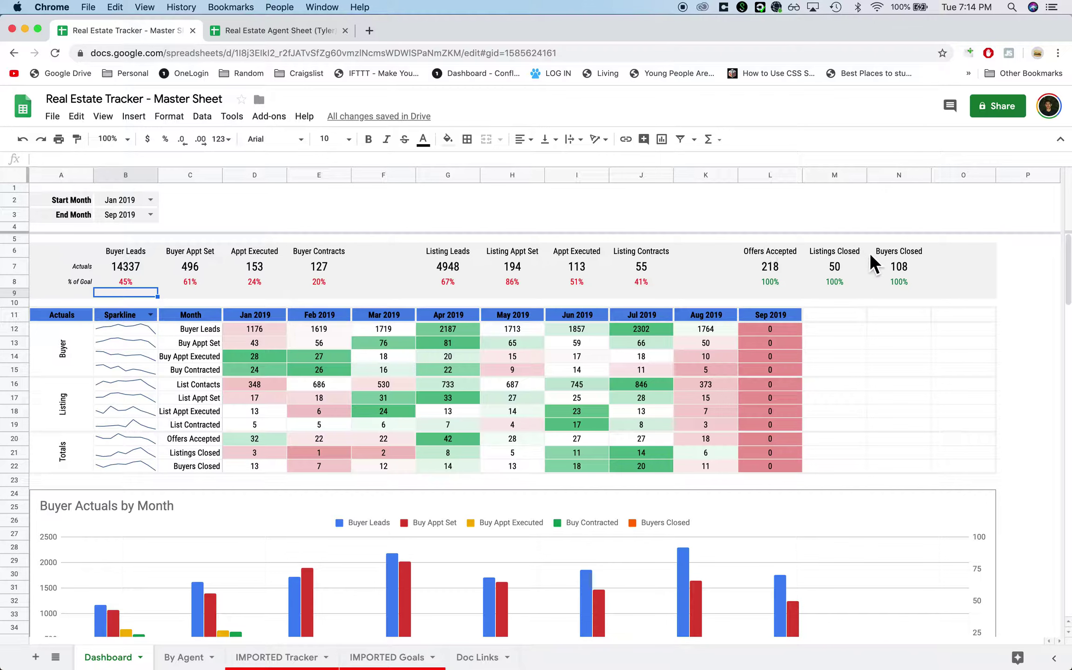
{"action": "left_click", "coordinate": [153, 216]}
{"action": "left_click", "coordinate": [240, 215]}
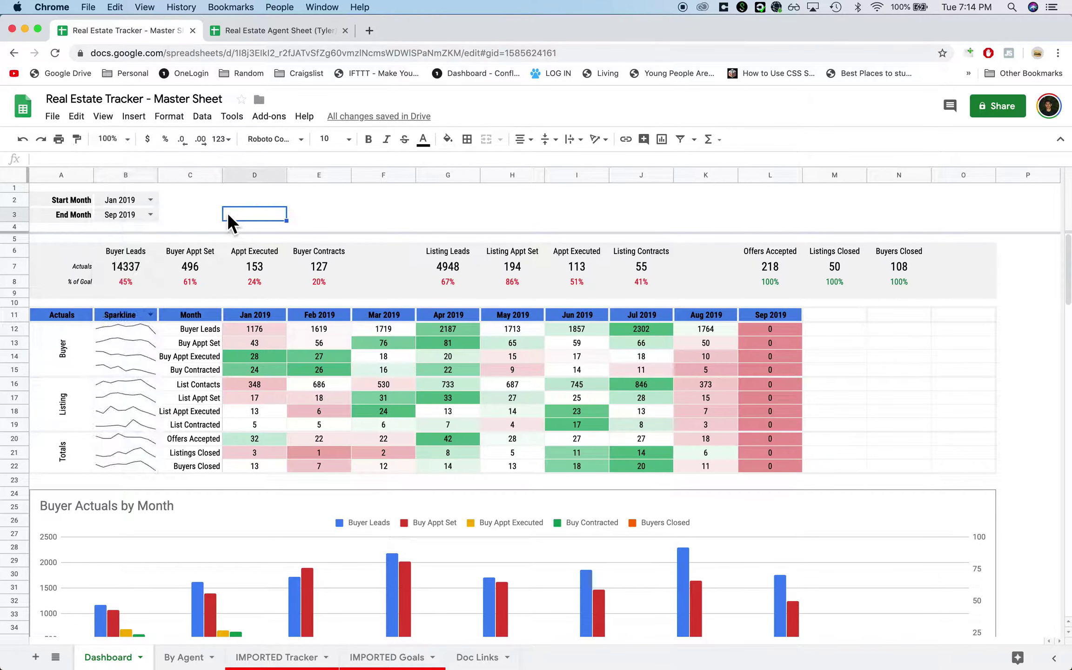
Step: Compare the Dashboard's monthly actuals table with the Buyer Actuals by Month and Listing Actuals by Month charts
{"action": "scroll", "coordinate": [170, 339], "scroll_direction": "down", "scroll_amount": 4}
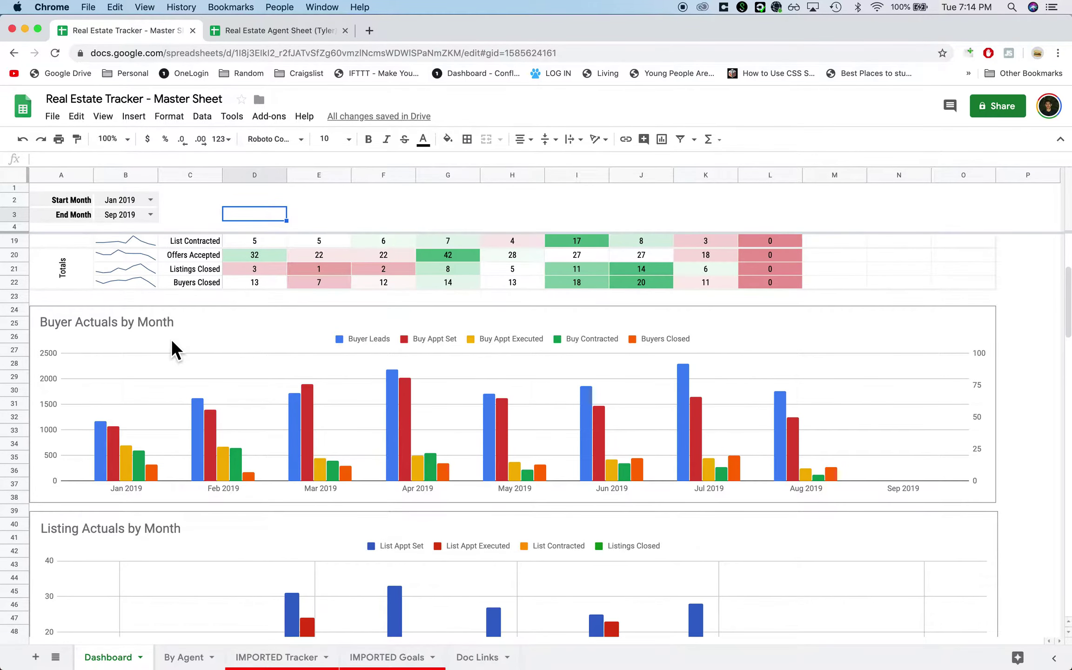
{"action": "scroll", "coordinate": [171, 339], "scroll_direction": "up", "scroll_amount": 3}
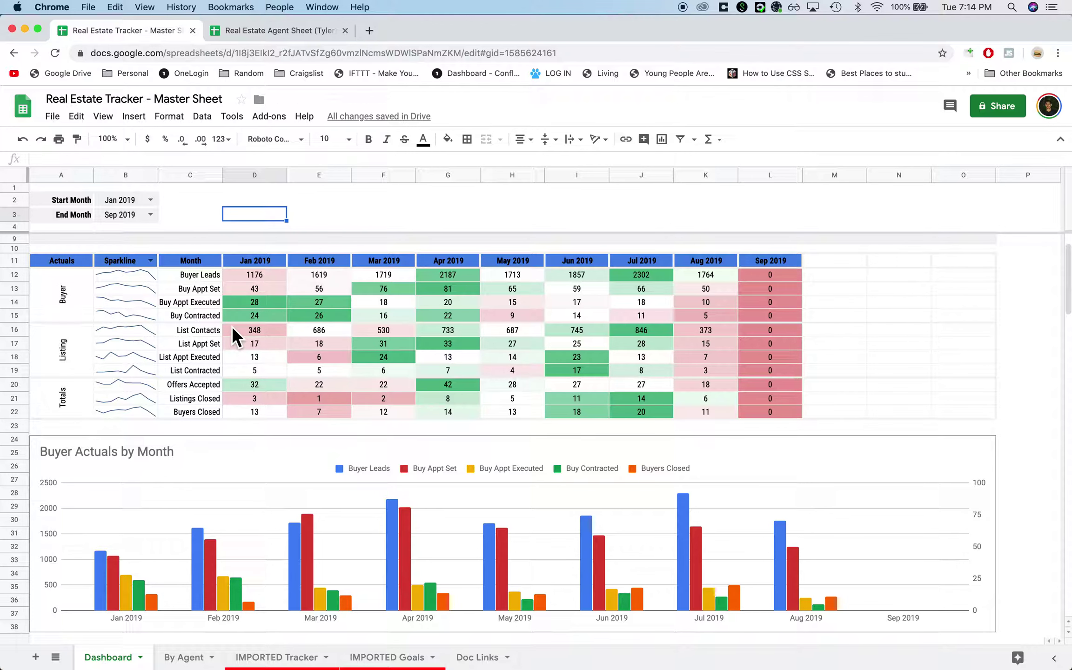
{"action": "scroll", "coordinate": [219, 395], "scroll_direction": "down", "scroll_amount": 5}
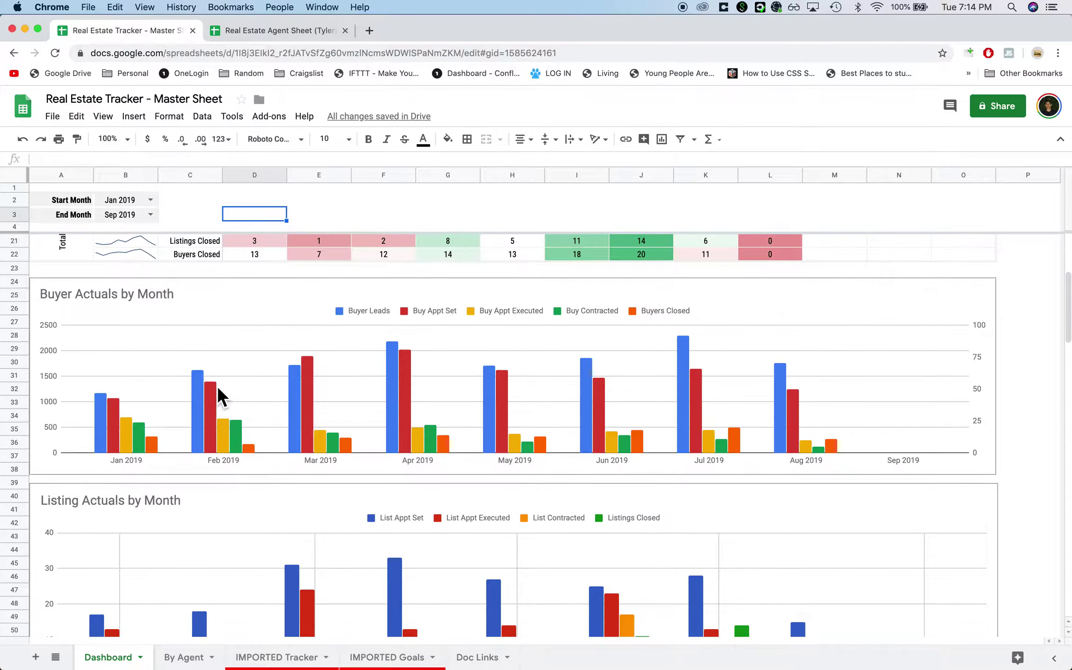
{"action": "scroll", "coordinate": [218, 387], "scroll_direction": "down", "scroll_amount": 2}
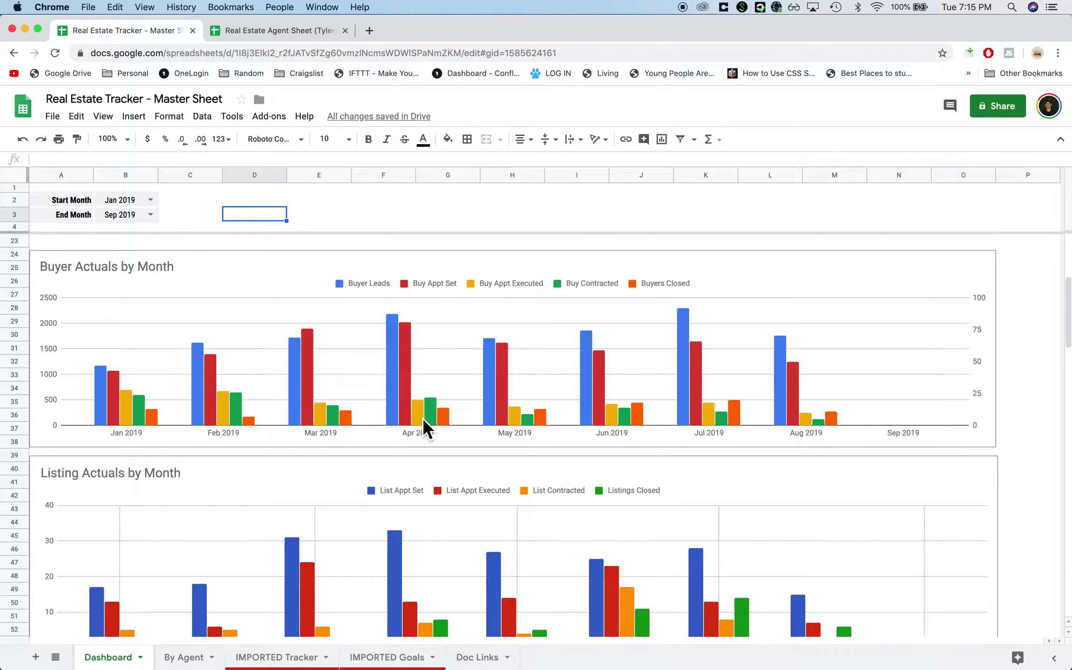
Step: Review the Conversions and Goals percentage tables by month on the Dashboard
{"action": "scroll", "coordinate": [448, 421], "scroll_direction": "down", "scroll_amount": 10}
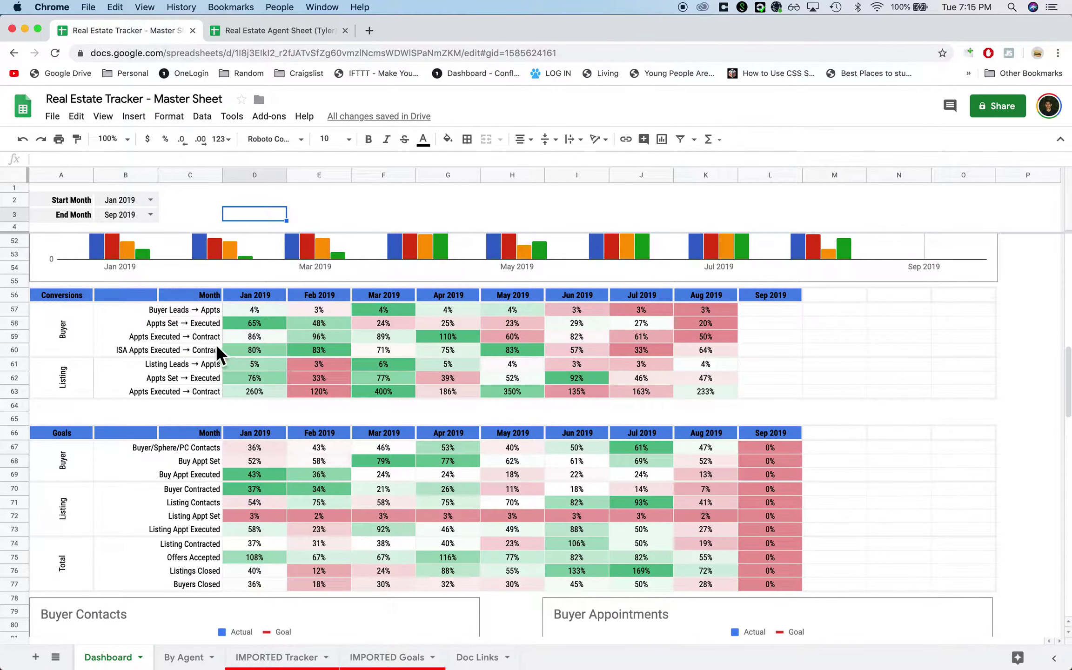
{"action": "scroll", "coordinate": [619, 507], "scroll_direction": "down", "scroll_amount": 1}
{"action": "scroll", "coordinate": [556, 401], "scroll_direction": "down", "scroll_amount": 5}
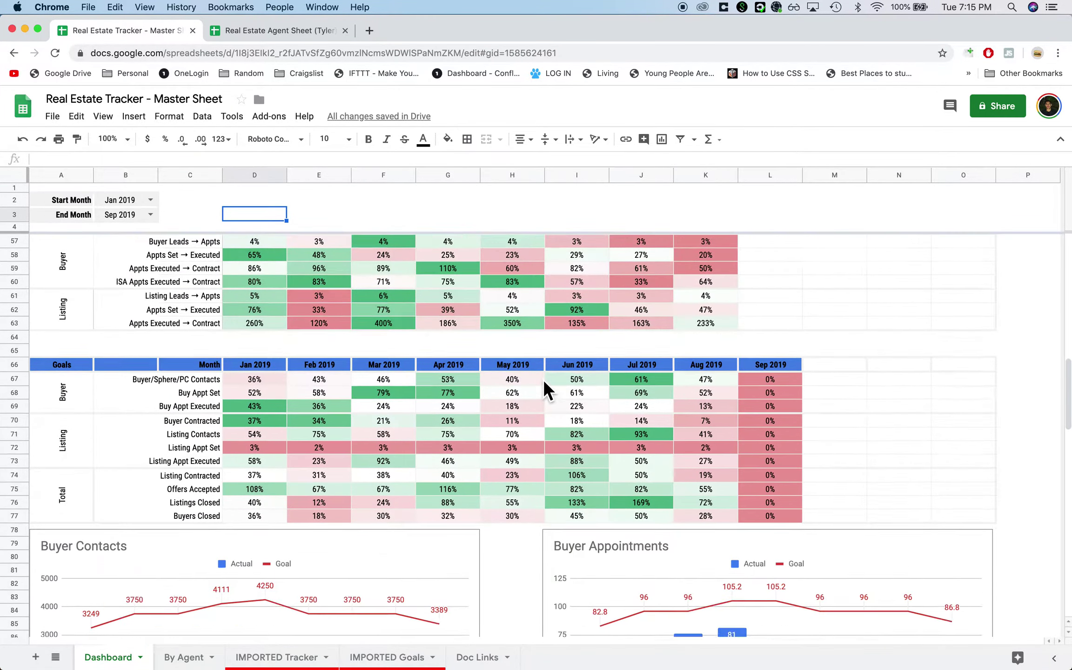
{"action": "scroll", "coordinate": [465, 393], "scroll_direction": "down", "scroll_amount": 1}
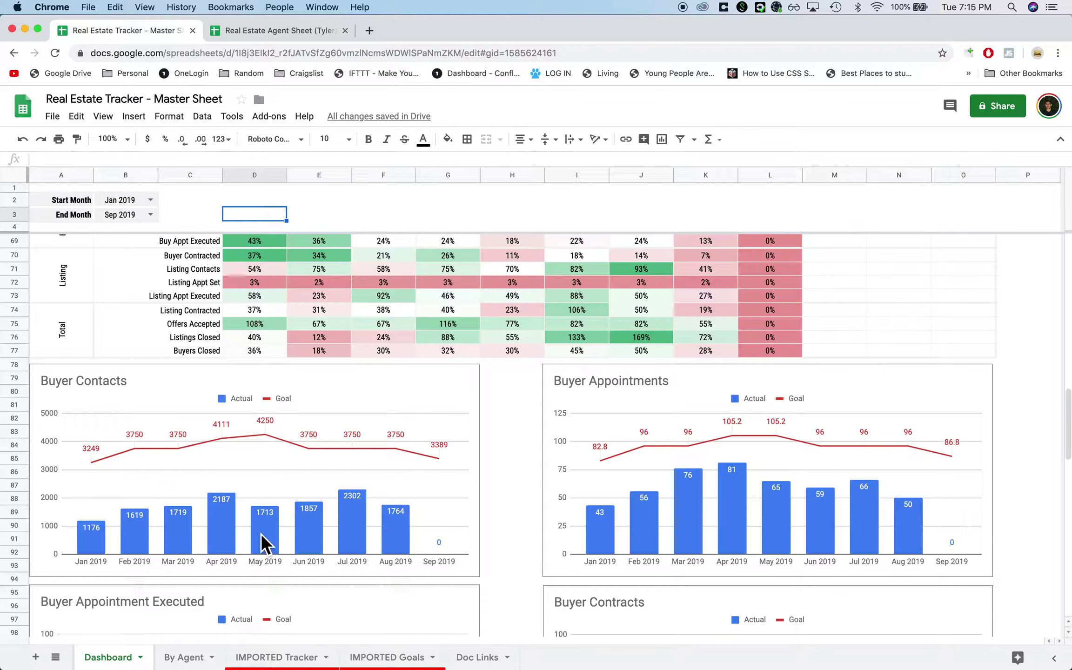
Step: Review the Dashboard's actual versus goal charts, from Buyer Contacts through Listing Contacts and Listing Appointments
{"action": "left_click", "coordinate": [358, 535]}
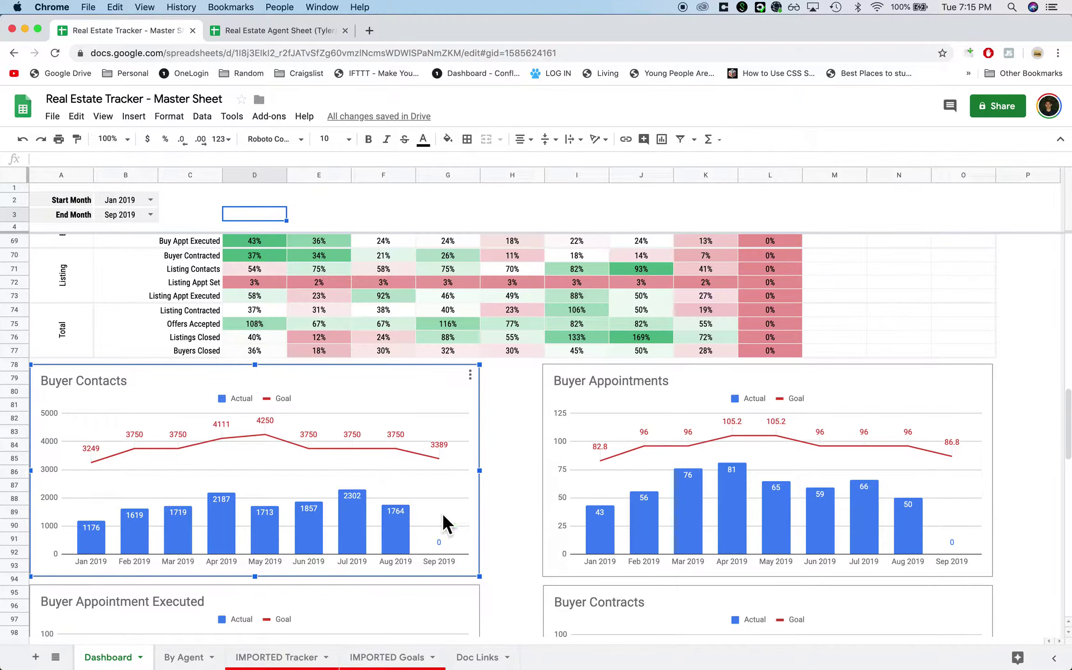
{"action": "scroll", "coordinate": [443, 513], "scroll_direction": "down", "scroll_amount": 5}
{"action": "scroll", "coordinate": [424, 514], "scroll_direction": "down", "scroll_amount": 4}
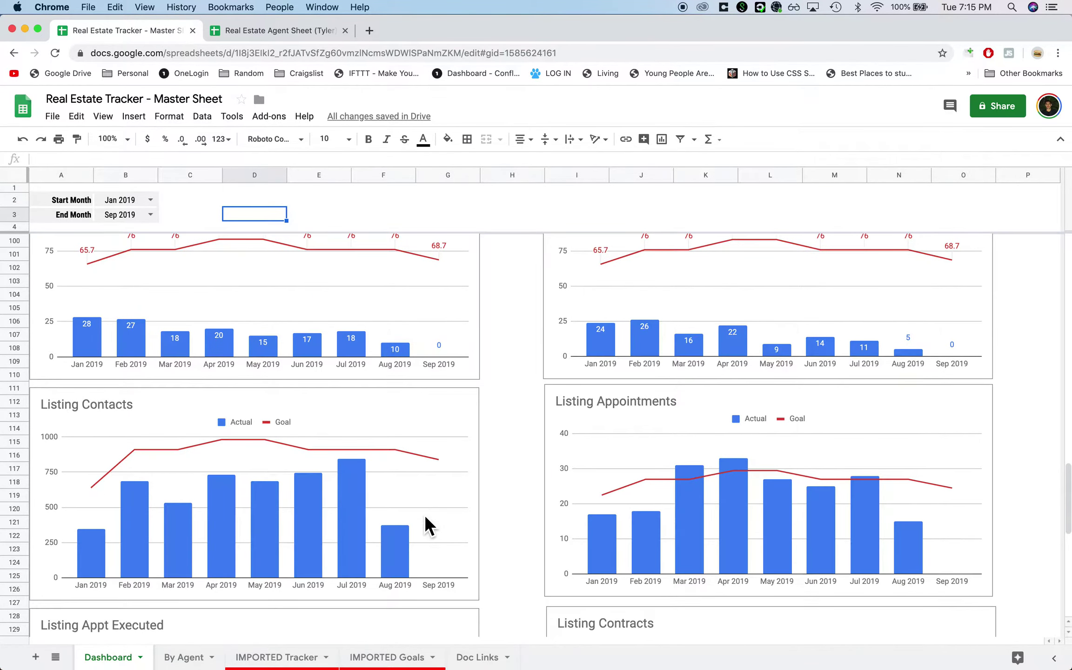
{"action": "scroll", "coordinate": [425, 514], "scroll_direction": "down", "scroll_amount": 1}
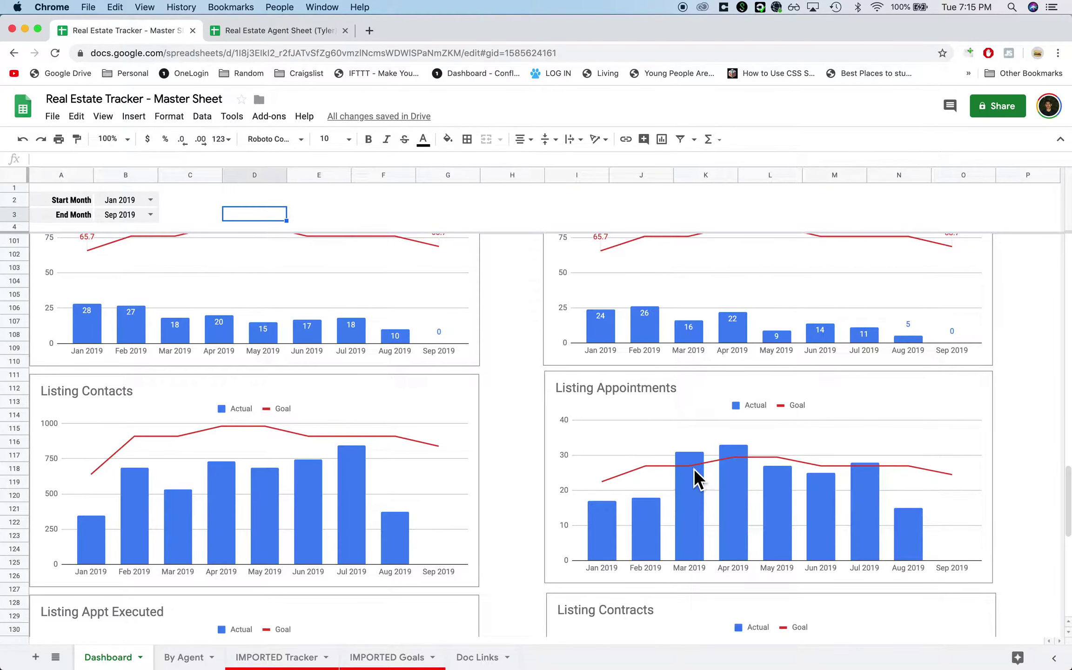
Step: Review the remaining actual versus goal charts for Listing Appt Executed, Listing Contracts and Offers Accepted, and return to the Buyer Contacts chart
{"action": "scroll", "coordinate": [779, 516], "scroll_direction": "down", "scroll_amount": 5}
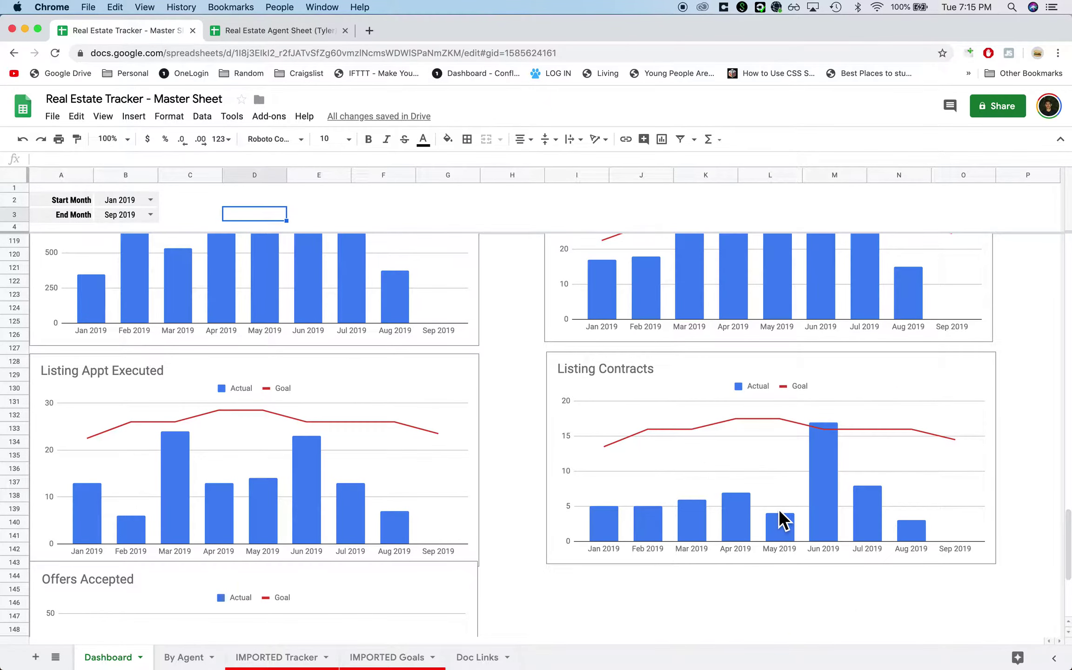
{"action": "scroll", "coordinate": [781, 518], "scroll_direction": "down", "scroll_amount": 1}
{"action": "scroll", "coordinate": [780, 485], "scroll_direction": "down", "scroll_amount": 5}
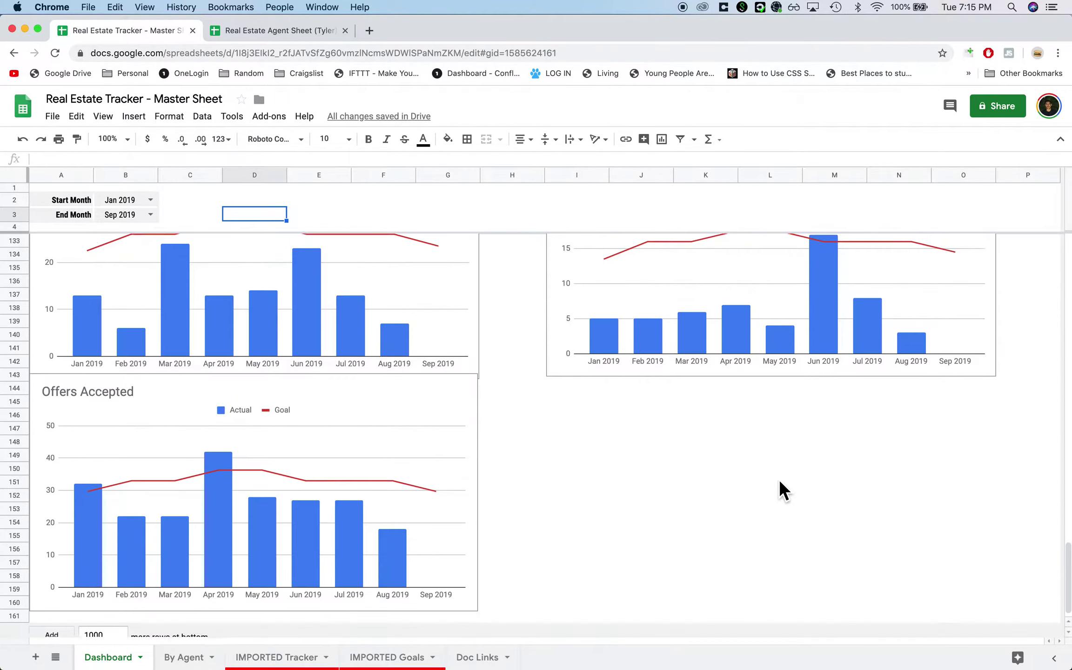
{"action": "scroll", "coordinate": [781, 485], "scroll_direction": "up", "scroll_amount": 15}
{"action": "scroll", "coordinate": [779, 482], "scroll_direction": "up", "scroll_amount": 5}
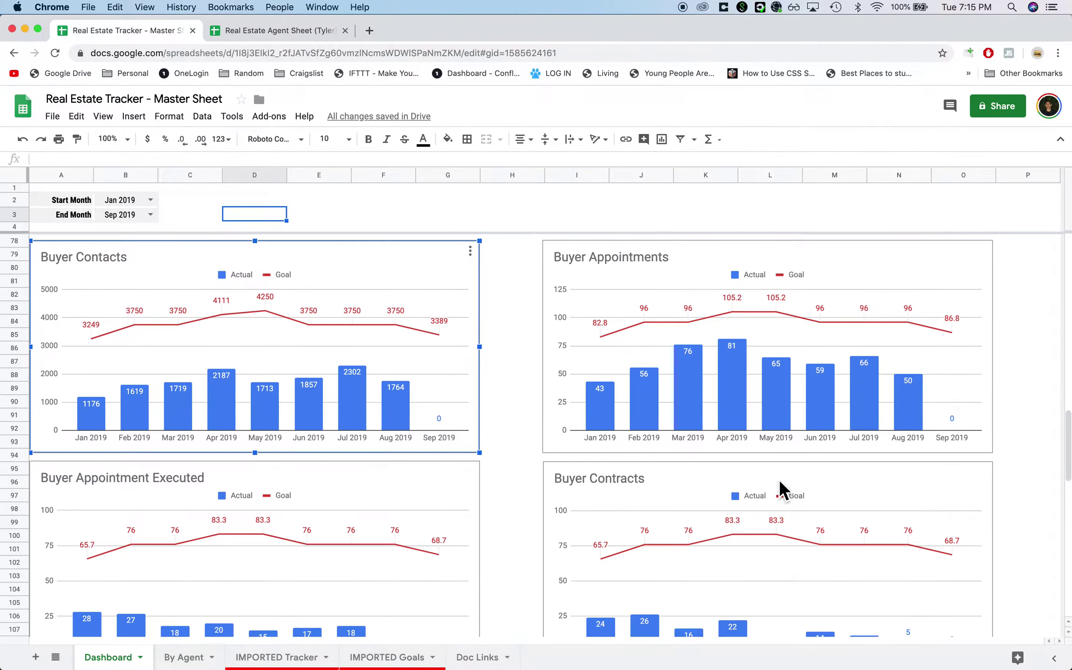
Step: Open the By Agent sheet and compare each agent's actuals with goals, from Buyer Connects through Listing Contracts and Offers Accepted
{"action": "left_click", "coordinate": [185, 657]}
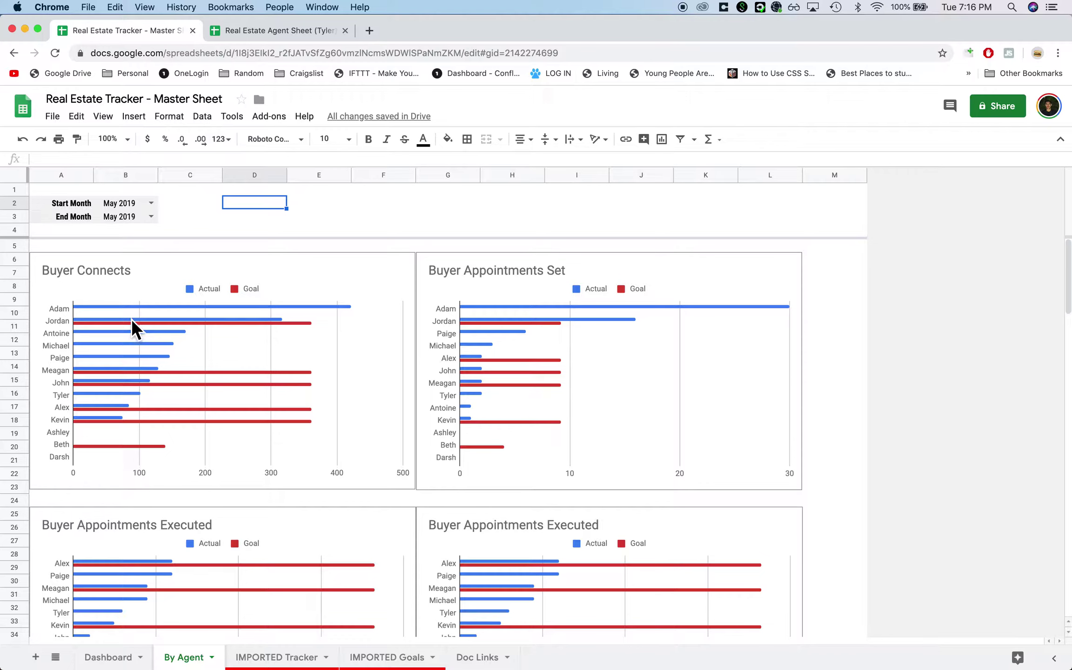
{"action": "left_click", "coordinate": [102, 320]}
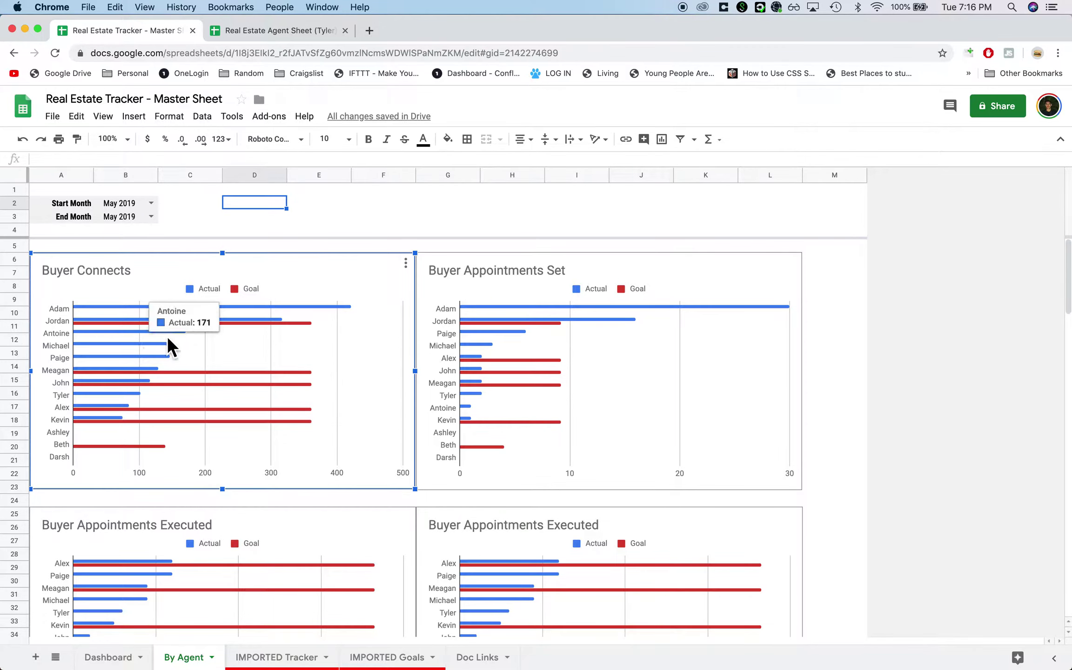
{"action": "scroll", "coordinate": [494, 430], "scroll_direction": "down", "scroll_amount": 15}
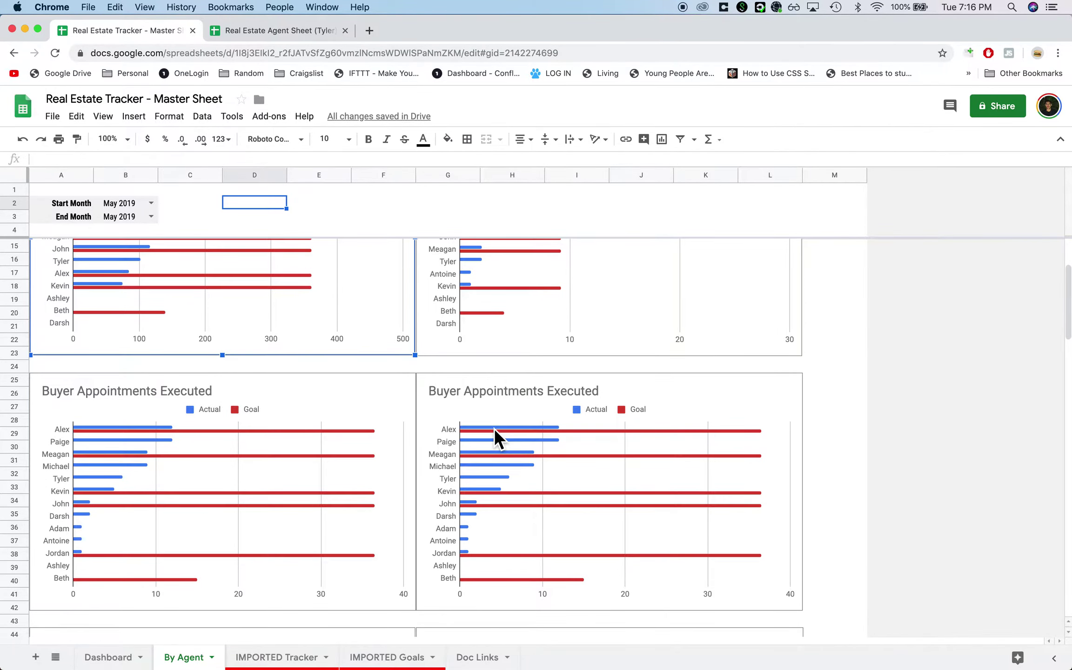
{"action": "scroll", "coordinate": [494, 430], "scroll_direction": "down", "scroll_amount": 12}
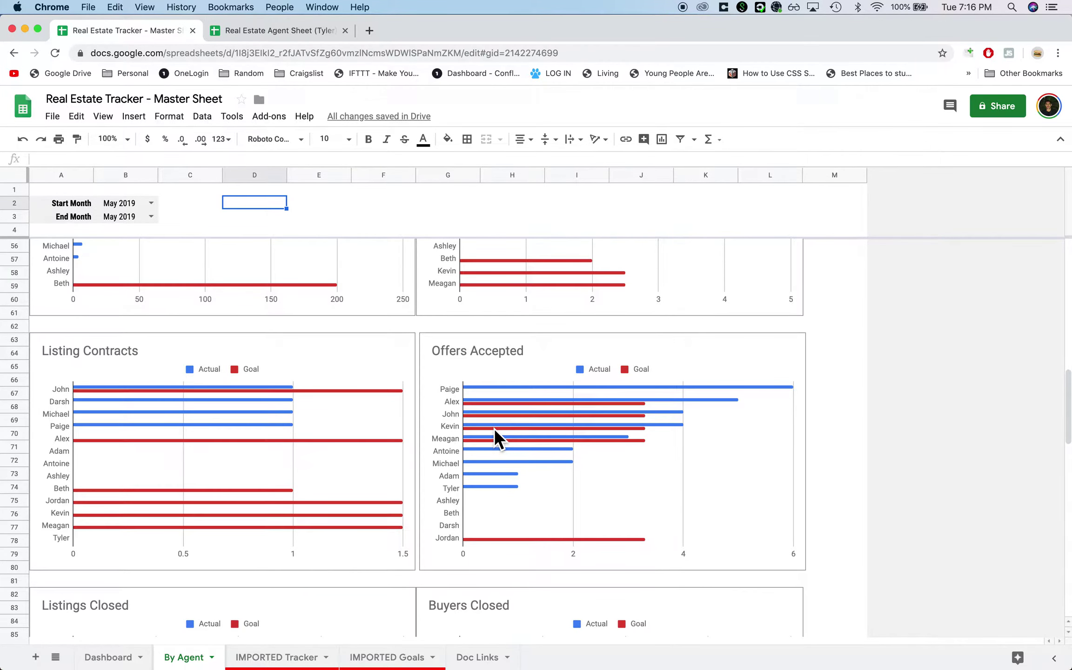
{"action": "scroll", "coordinate": [493, 428], "scroll_direction": "up", "scroll_amount": 10}
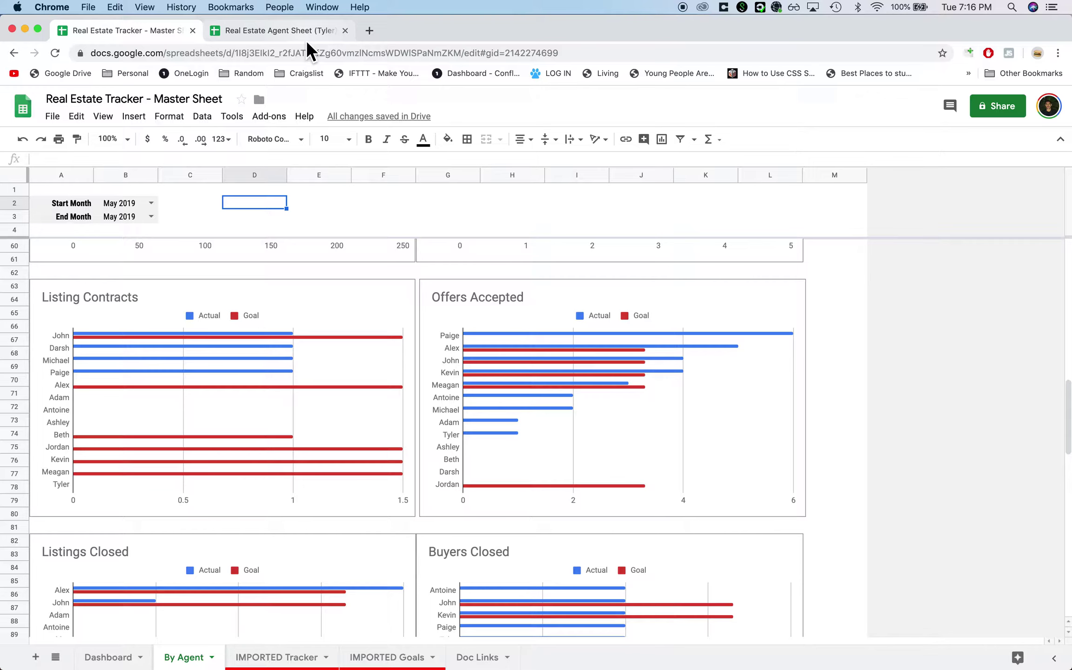
Step: Switch to the Real Estate Agent Sheet and review its Dashboard's summary, Actuals and Goals tables for Apr 2019 to Jun 2019
{"action": "left_click", "coordinate": [306, 40]}
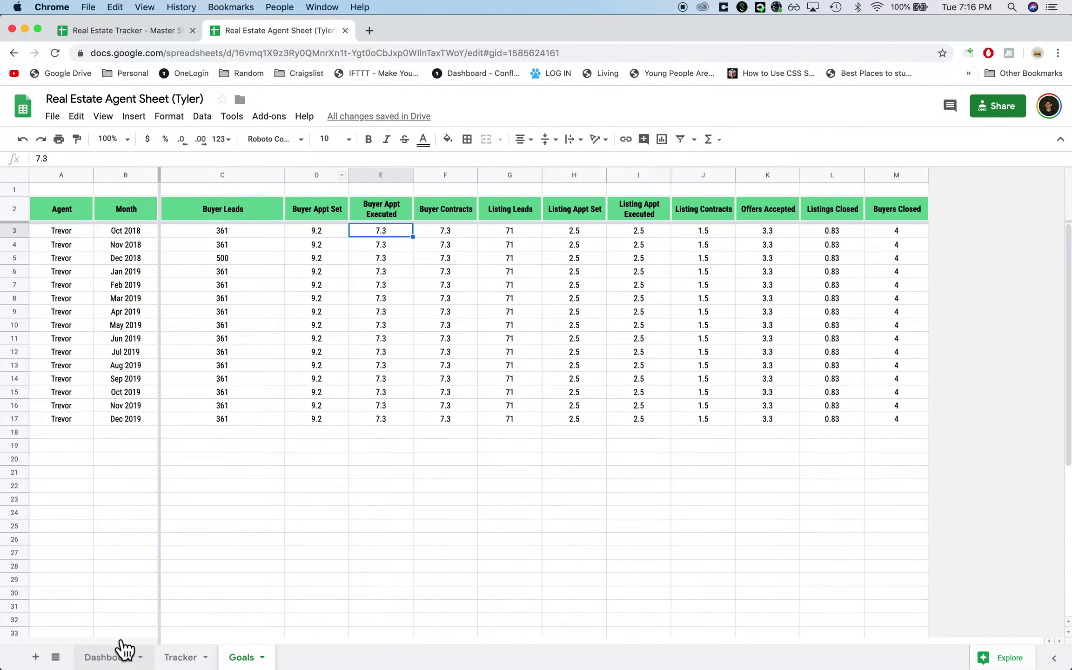
{"action": "left_click", "coordinate": [122, 656]}
{"action": "scroll", "coordinate": [150, 440], "scroll_direction": "up", "scroll_amount": 15}
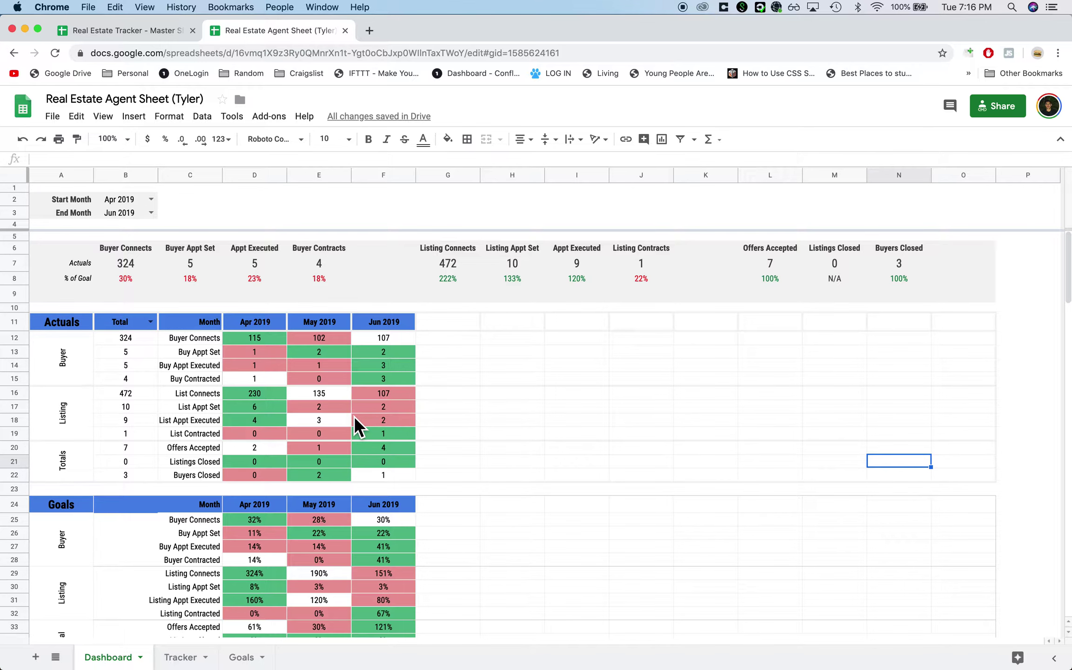
{"action": "scroll", "coordinate": [354, 417], "scroll_direction": "down", "scroll_amount": 5}
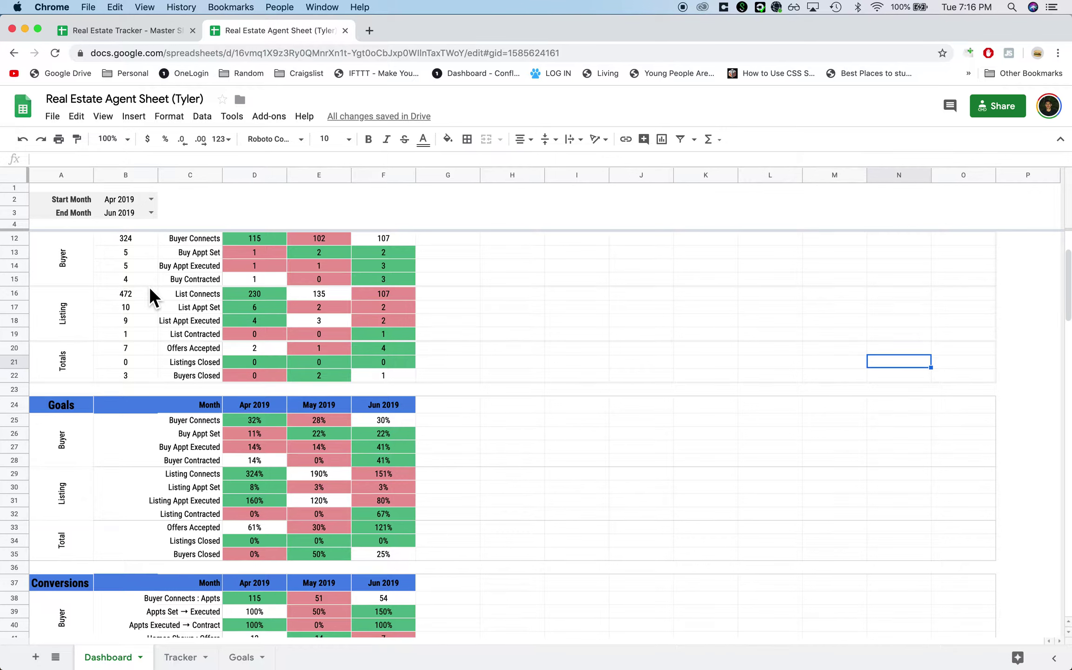
Step: Return to the master spreadsheet and revisit the By Agent charts and the Dashboard's charts of monthly actuals
{"action": "key", "text": "ctrl+shift+Tab"}
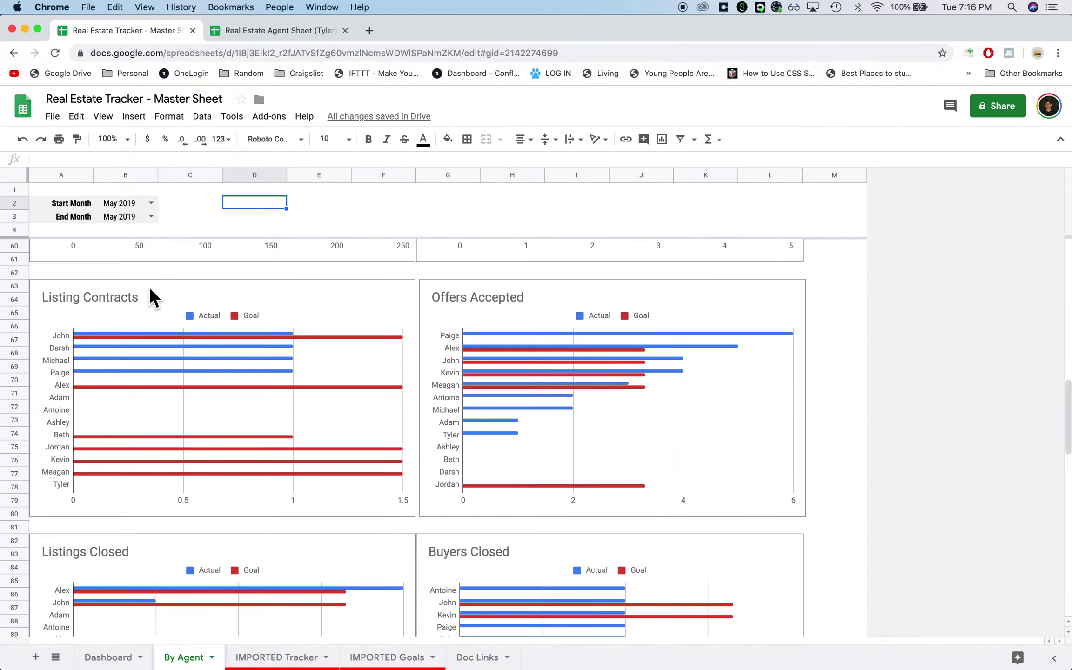
{"action": "scroll", "coordinate": [169, 407], "scroll_direction": "up", "scroll_amount": 5}
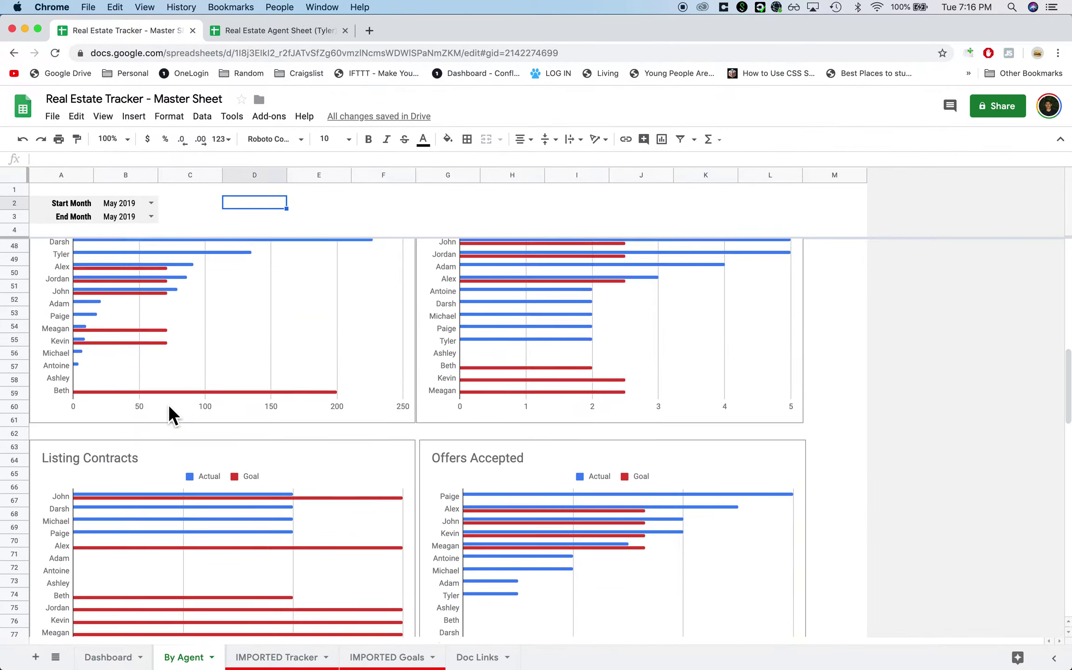
{"action": "scroll", "coordinate": [169, 404], "scroll_direction": "up", "scroll_amount": 10}
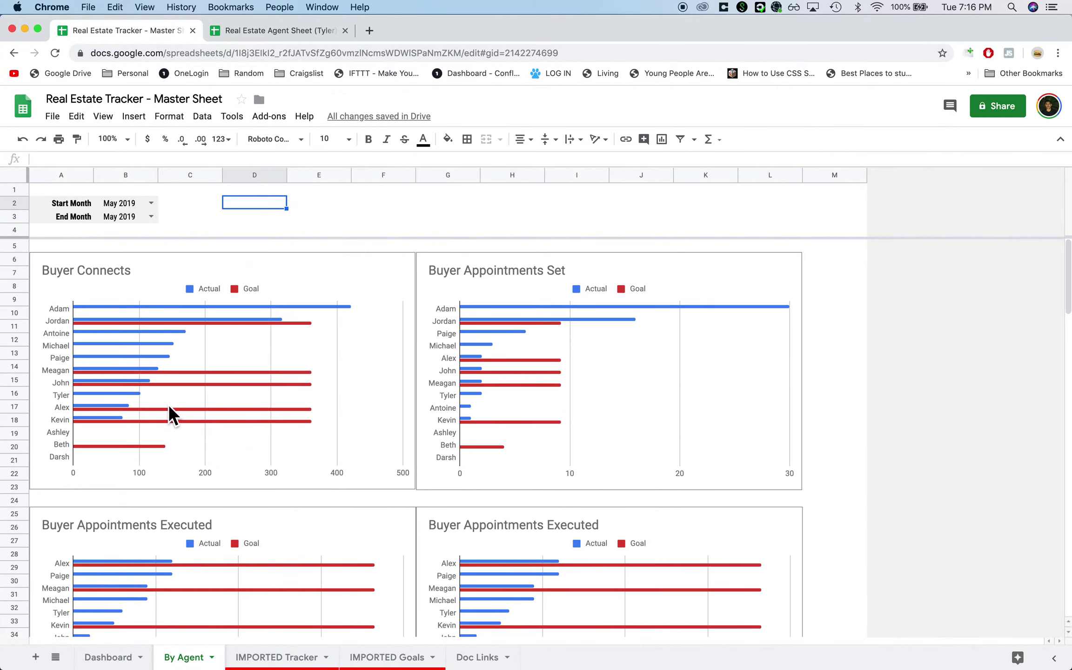
{"action": "left_click", "coordinate": [108, 657]}
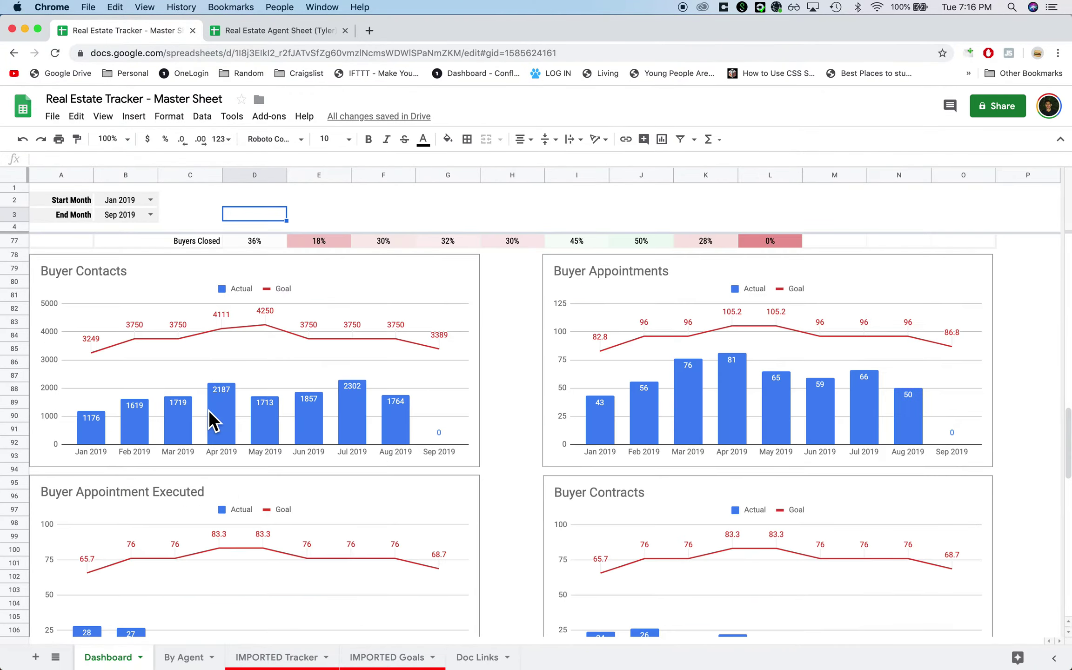
{"action": "scroll", "coordinate": [209, 413], "scroll_direction": "down", "scroll_amount": 8}
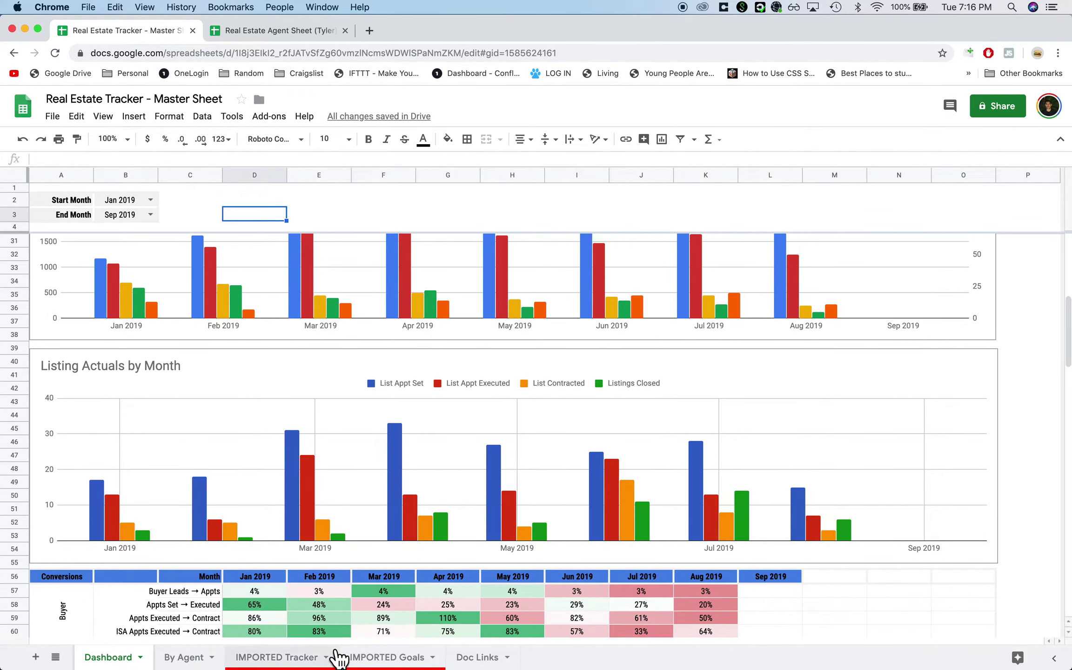
Step: Look through the agent spreadsheet's Tracker sheet and return to the summary and Actuals table on the master Dashboard
{"action": "left_click", "coordinate": [327, 30]}
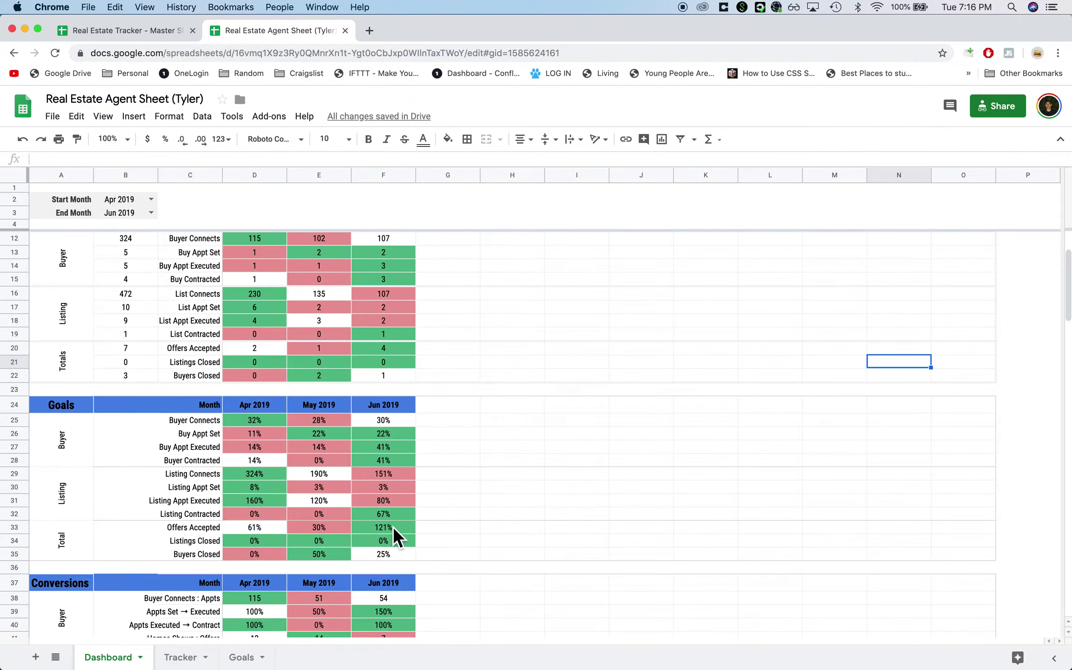
{"action": "left_click", "coordinate": [181, 657]}
{"action": "scroll", "coordinate": [320, 271], "scroll_direction": "down", "scroll_amount": 10}
{"action": "scroll", "coordinate": [320, 271], "scroll_direction": "up", "scroll_amount": 10}
{"action": "left_click", "coordinate": [153, 36]}
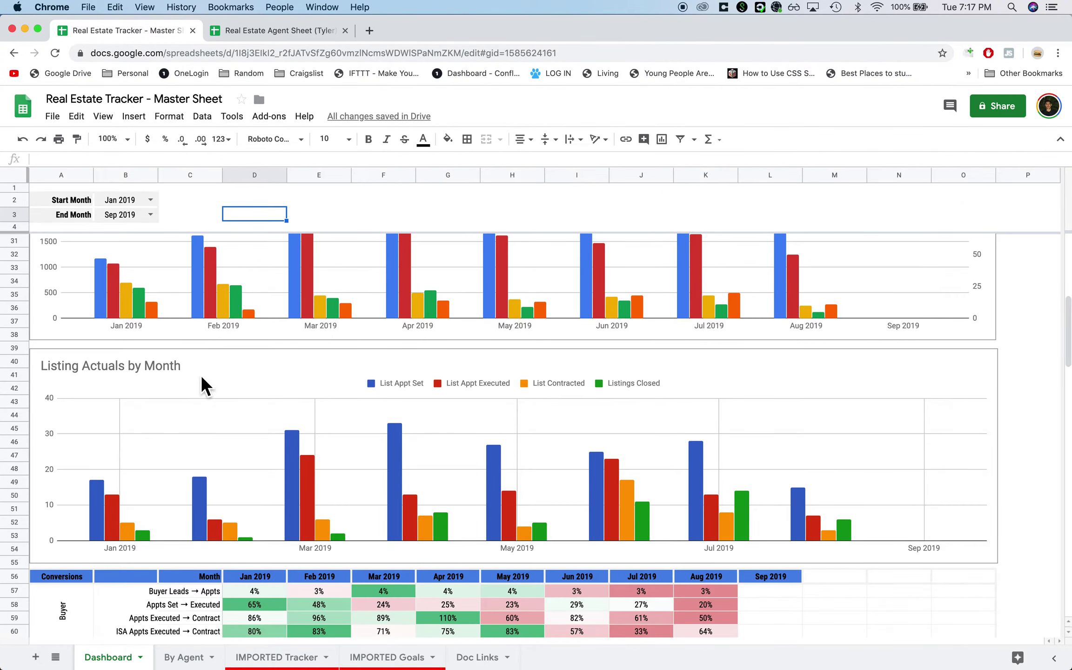
{"action": "scroll", "coordinate": [201, 377], "scroll_direction": "up", "scroll_amount": 10}
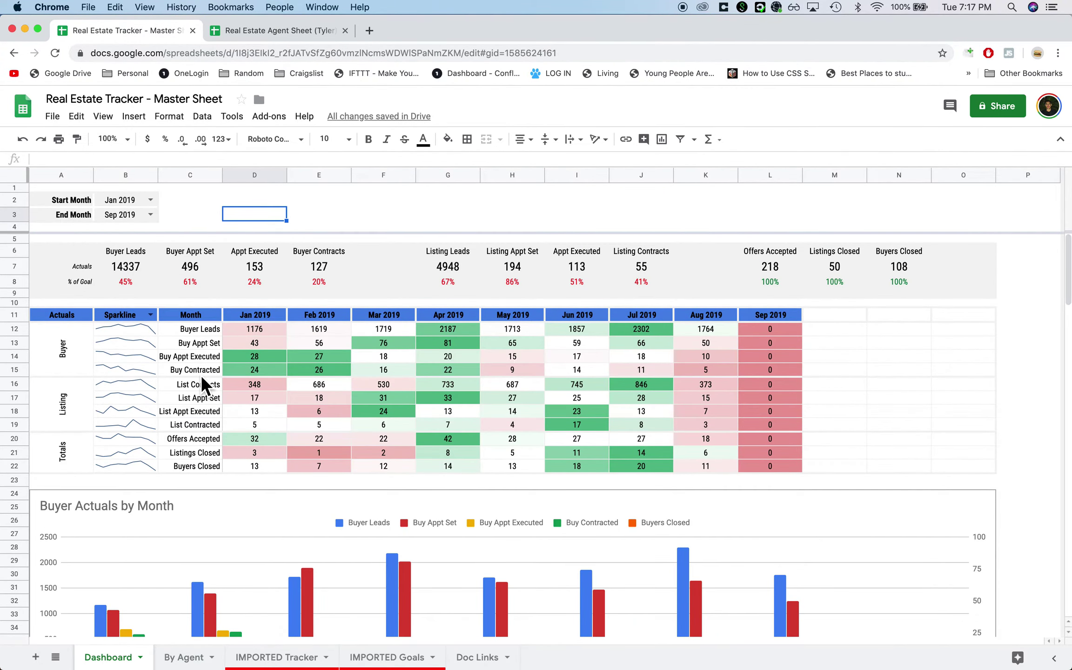